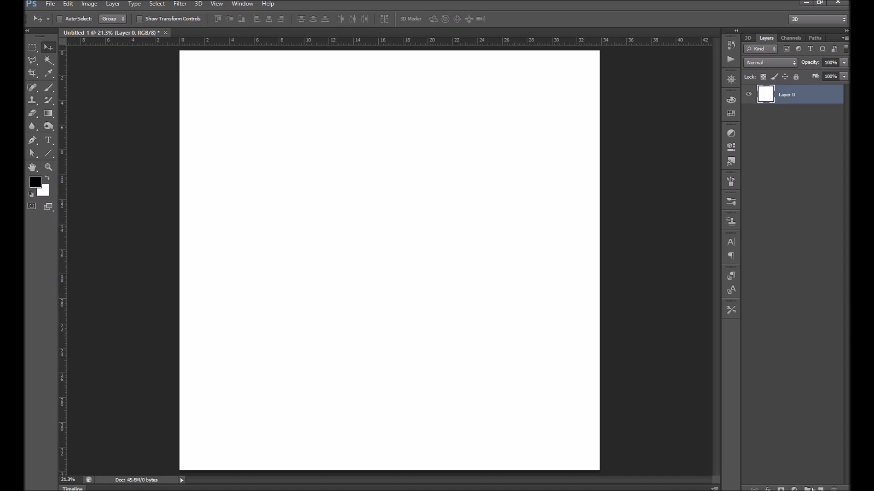
# Add a radial gradient fill layer and choose the Foreground to Background gradient preset for it
pyautogui.click(794, 490)
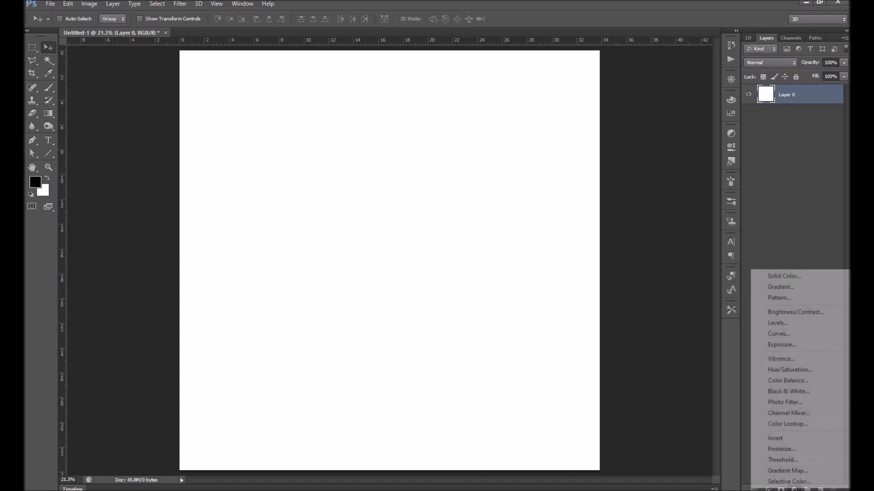
pyautogui.click(781, 287)
pyautogui.click(538, 183)
pyautogui.click(527, 197)
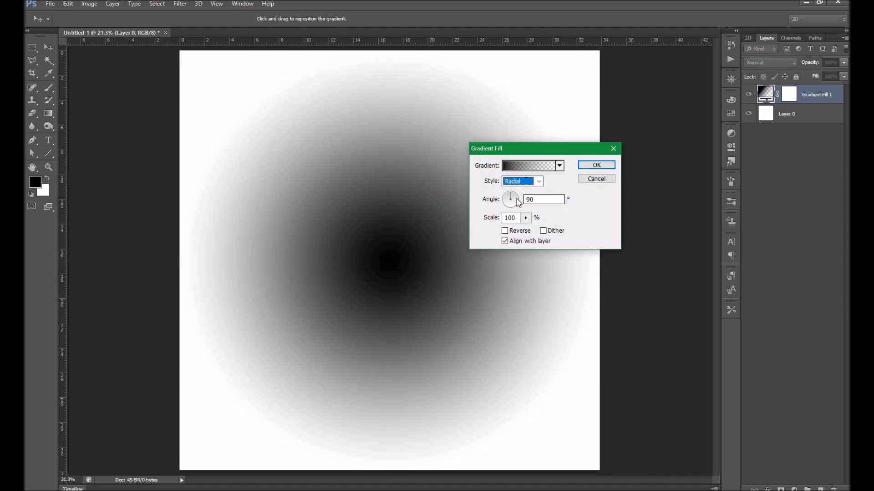
pyautogui.click(516, 167)
pyautogui.click(503, 74)
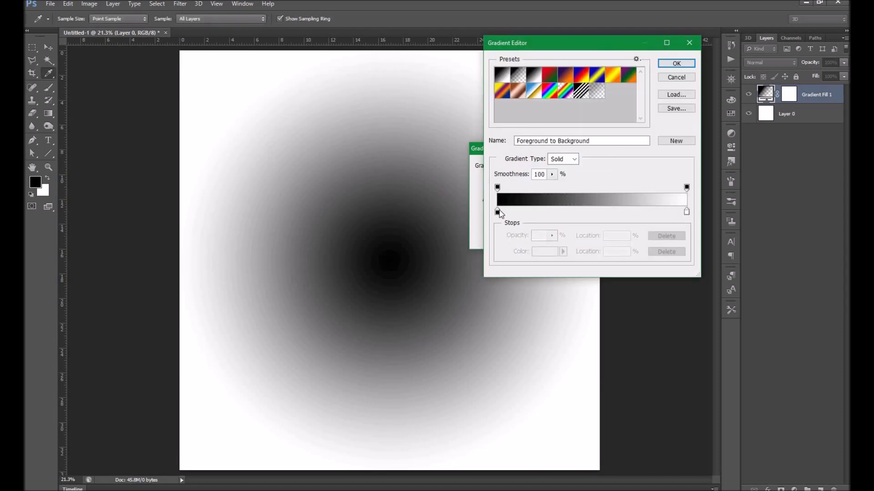
# Set the gradient's end colour stop to brown #80400d
pyautogui.doubleClick(686, 212)
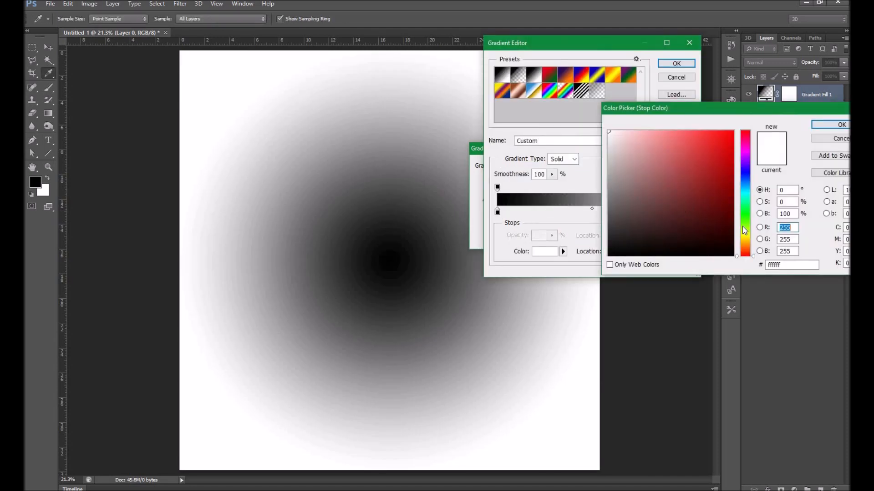
pyautogui.click(745, 246)
pyautogui.moveTo(708, 191)
pyautogui.mouseDown()
pyautogui.moveTo(723, 185)
pyautogui.moveTo(721, 193)
pyautogui.mouseUp()
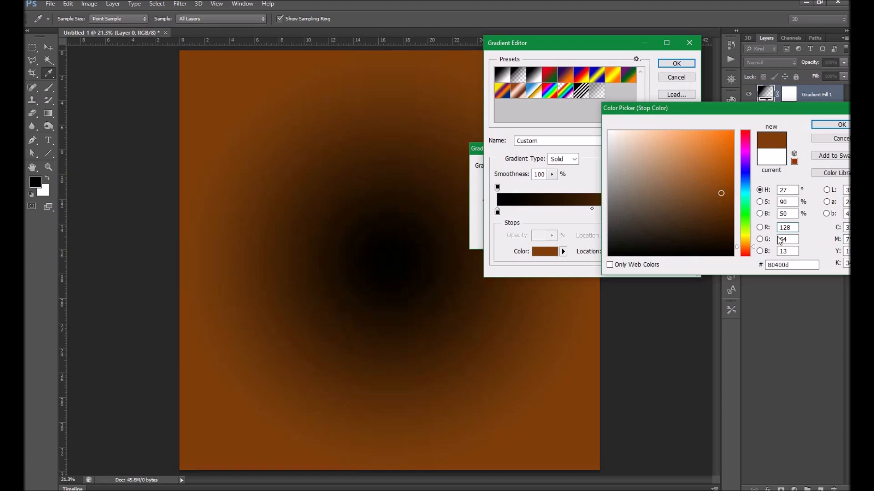
pyautogui.click(745, 249)
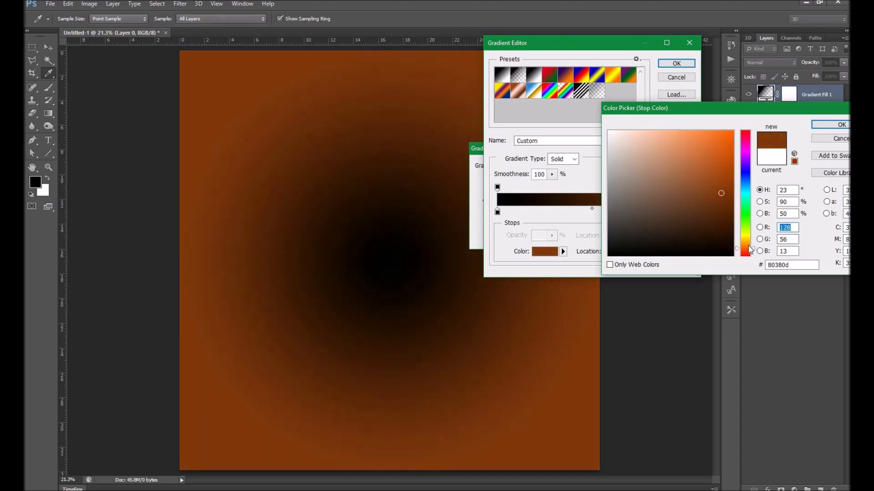
pyautogui.click(747, 250)
pyautogui.click(746, 248)
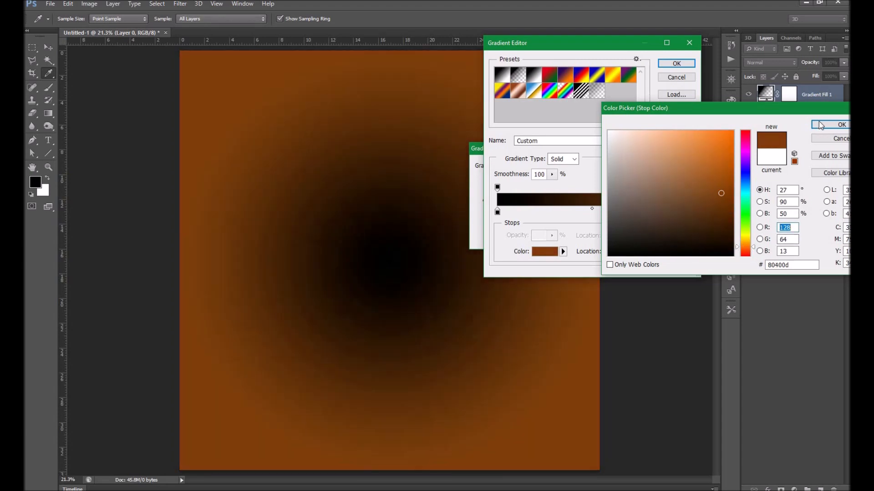
pyautogui.click(829, 124)
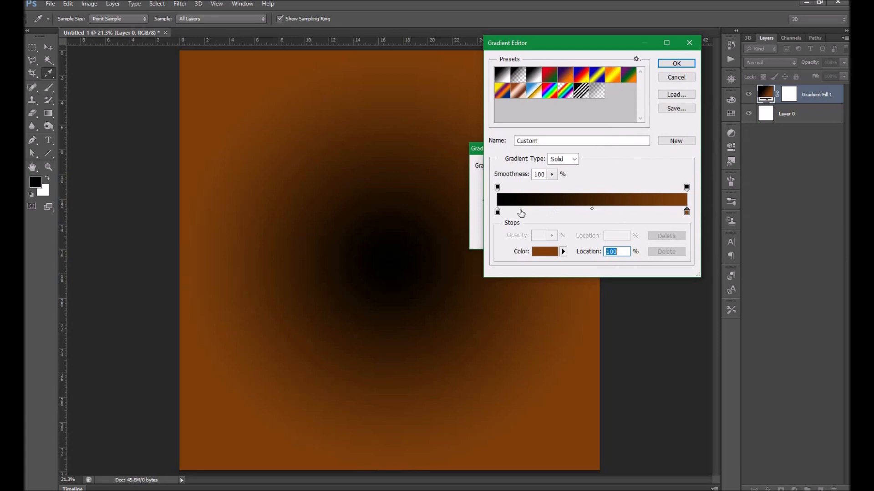
# Set the gradient's start colour stop to orange #d46a3c
pyautogui.doubleClick(497, 212)
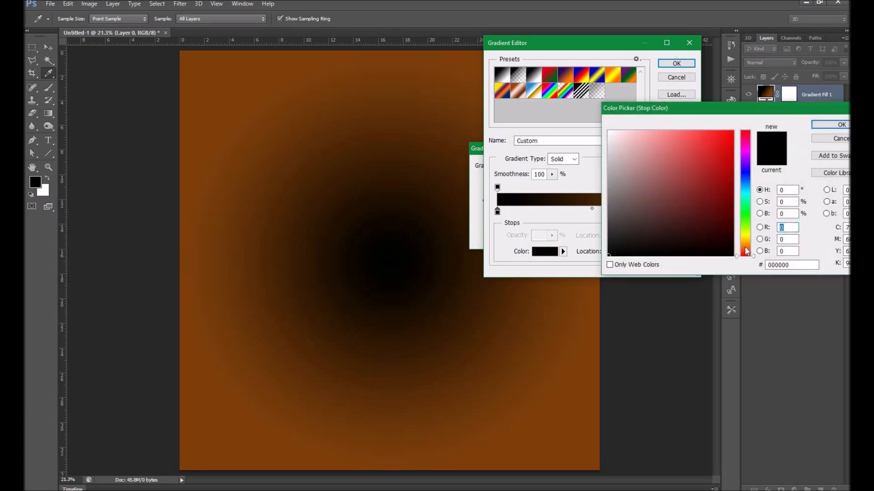
pyautogui.click(747, 248)
pyautogui.moveTo(692, 150); pyautogui.dragTo(698, 151)
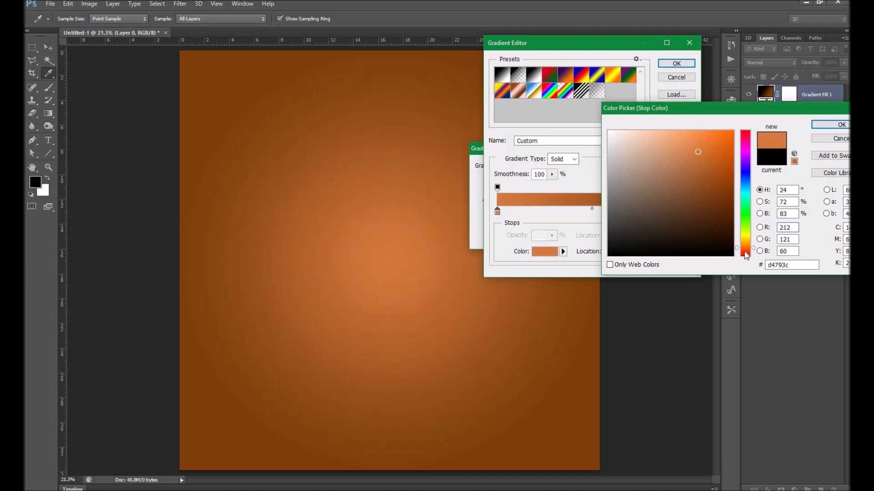
pyautogui.click(744, 251)
pyautogui.moveTo(746, 248); pyautogui.dragTo(749, 250)
pyautogui.click(747, 253)
pyautogui.click(818, 124)
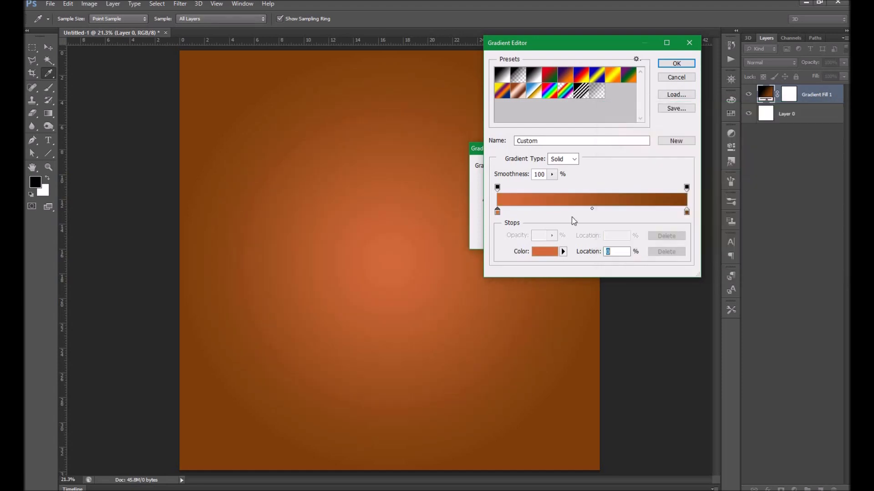
pyautogui.doubleClick(498, 211)
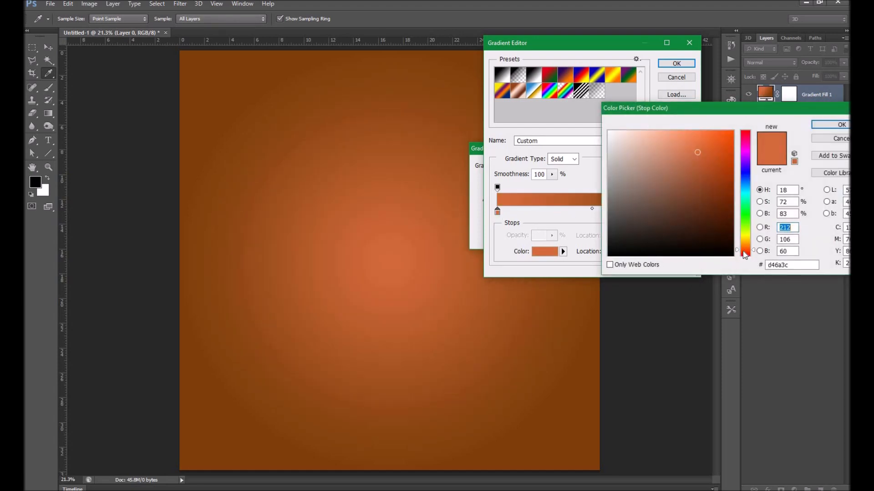
pyautogui.click(708, 157)
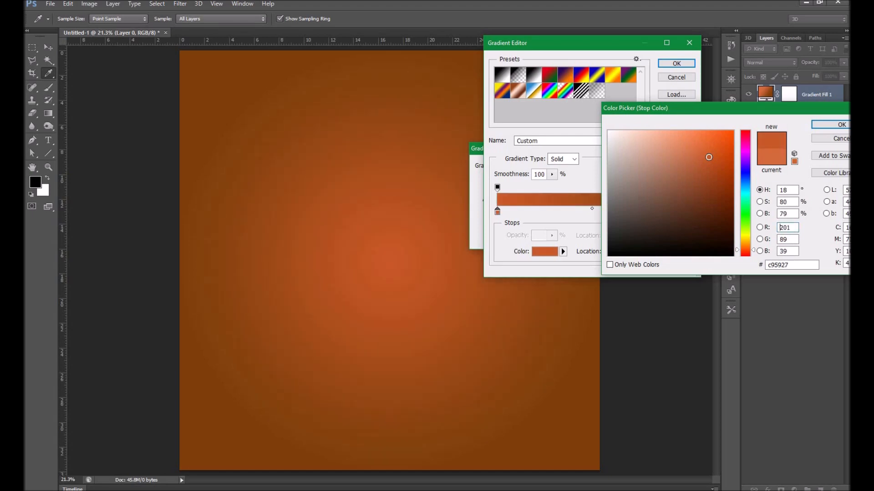
pyautogui.click(829, 140)
# Shift the end colour stop to reddish brown #80330d and apply the gradient fill
pyautogui.doubleClick(687, 212)
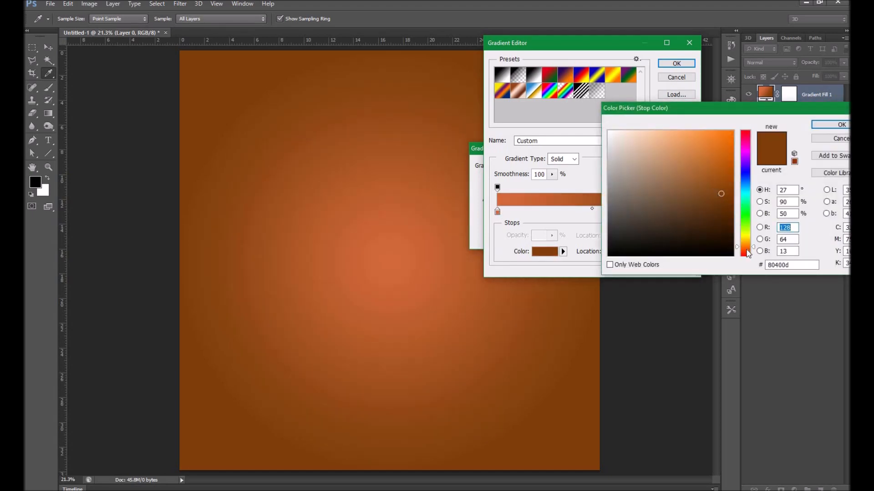
pyautogui.moveTo(747, 250); pyautogui.dragTo(748, 252)
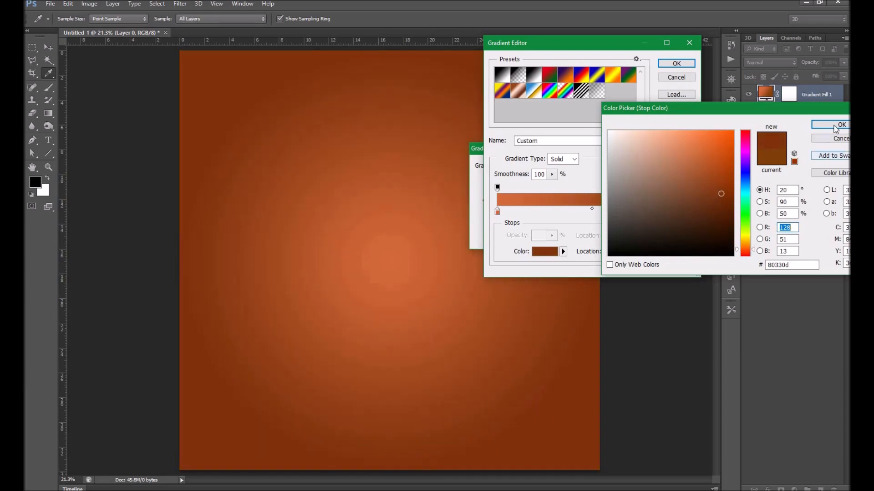
pyautogui.click(837, 125)
pyautogui.click(675, 64)
pyautogui.click(596, 165)
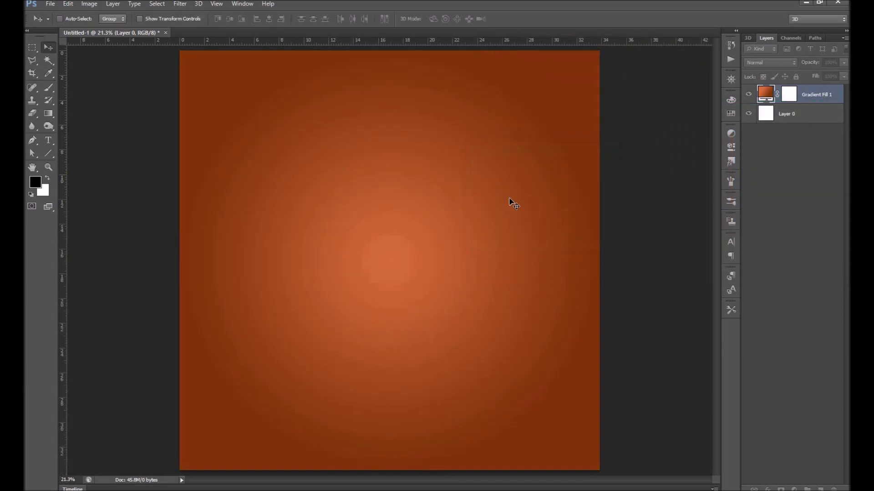
# Place the burger-10956 image on the canvas and scale it down to about 83%
pyautogui.click(50, 5)
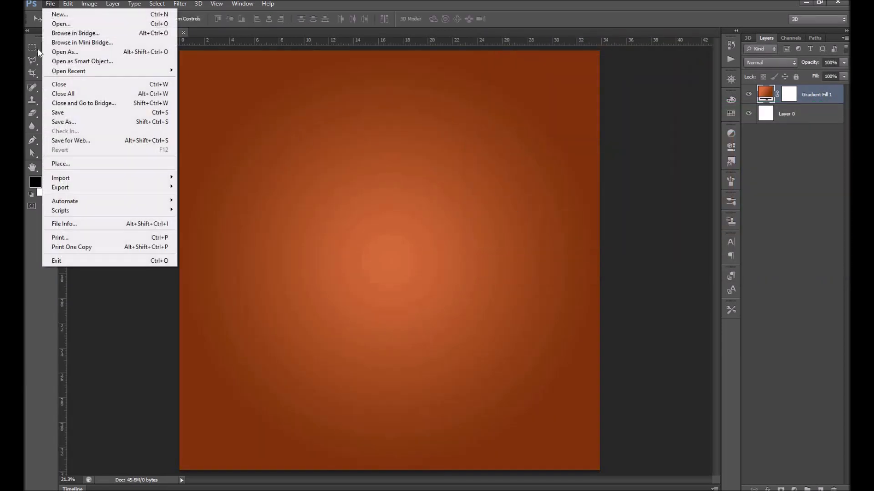
pyautogui.click(63, 164)
pyautogui.doubleClick(170, 114)
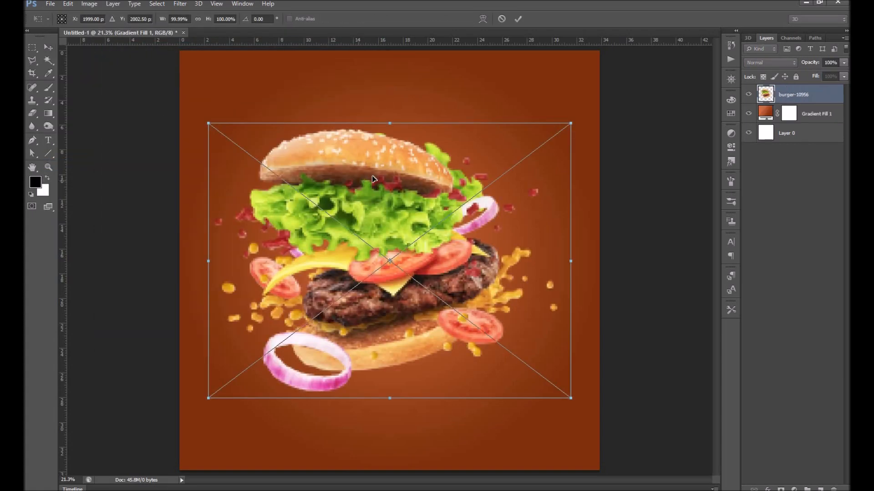
pyautogui.moveTo(568, 122); pyautogui.dragTo(542, 152)
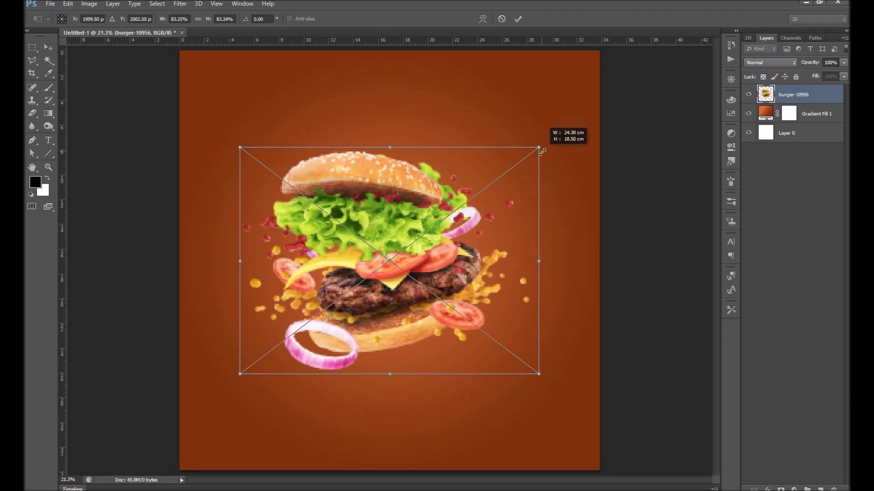
pyautogui.click(517, 19)
# Fine-tune the burger's size and move it slightly right of and above the canvas centre
pyautogui.moveTo(394, 231); pyautogui.dragTo(408, 226)
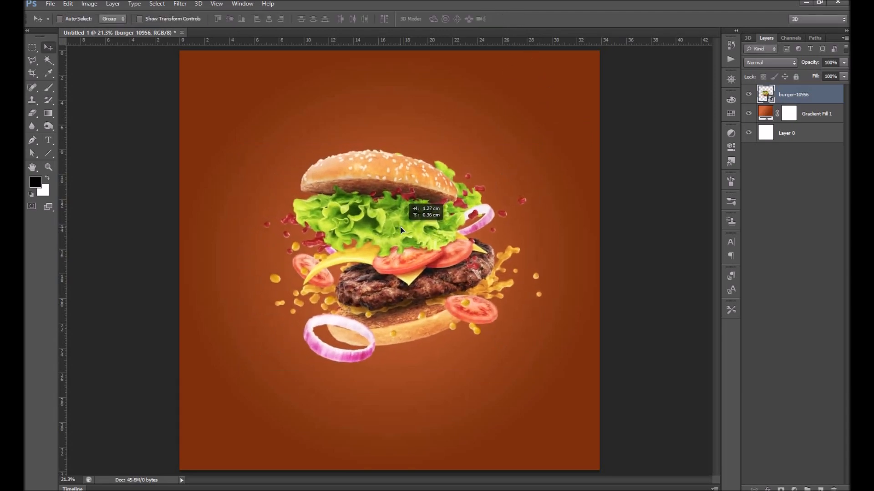
pyautogui.hotkey('ctrl', 't')
pyautogui.moveTo(552, 145)
pyautogui.mouseDown()
pyautogui.moveTo(539, 154)
pyautogui.moveTo(551, 147)
pyautogui.mouseUp()
pyautogui.press('Return')
pyautogui.moveTo(434, 235); pyautogui.dragTo(435, 224)
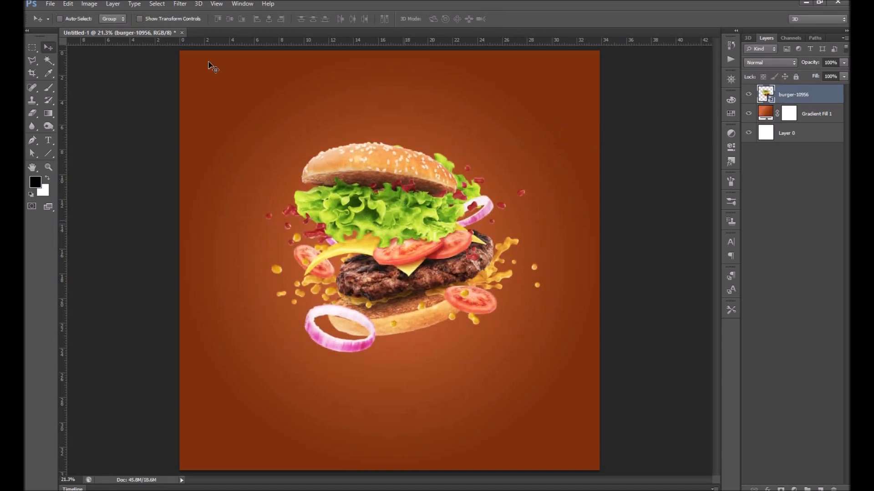
# Add a Curves adjustment clipped to the burger layer, darkening it with a point at input 75, output 41
pyautogui.click(88, 4)
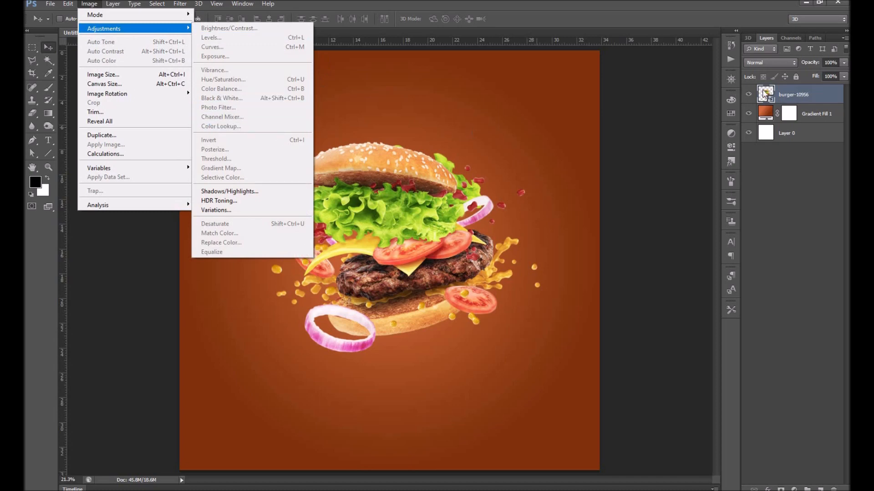
pyautogui.click(755, 170)
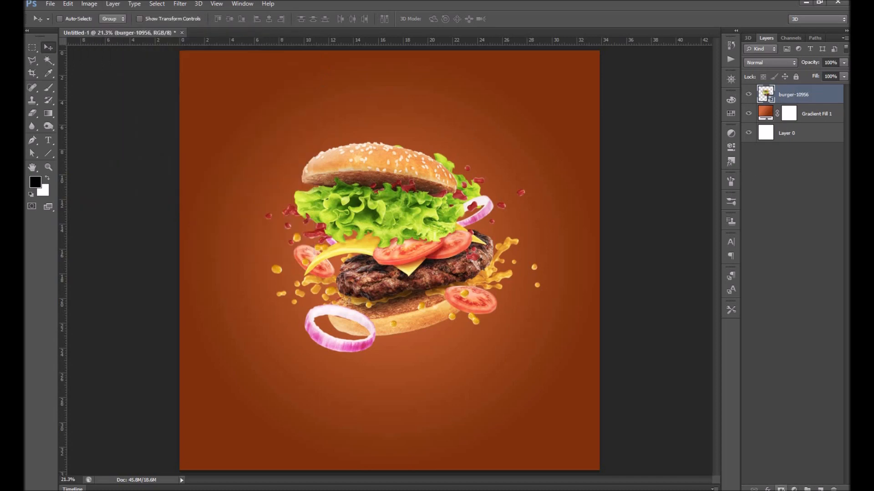
pyautogui.click(792, 489)
pyautogui.click(798, 335)
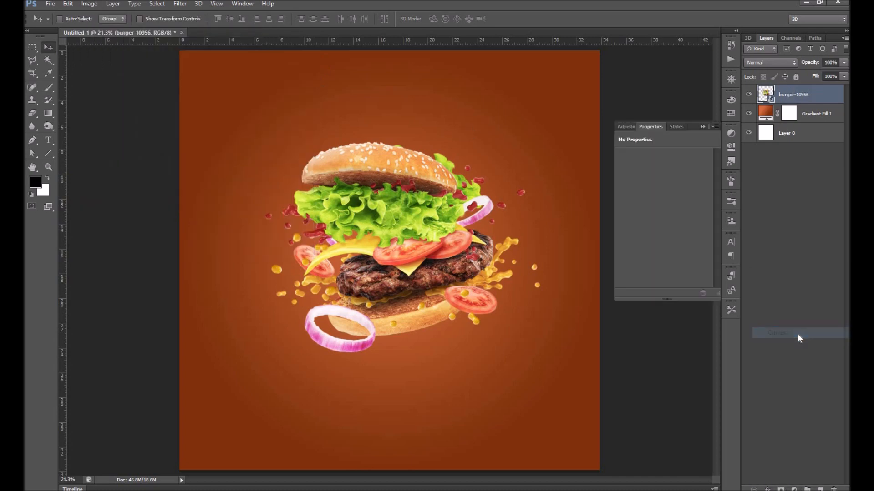
pyautogui.click(644, 293)
pyautogui.moveTo(659, 226); pyautogui.dragTo(658, 233)
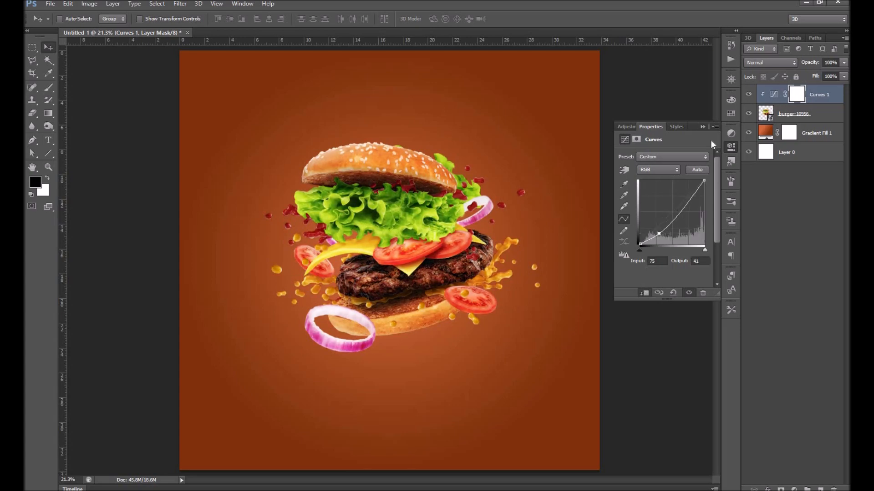
pyautogui.click(702, 127)
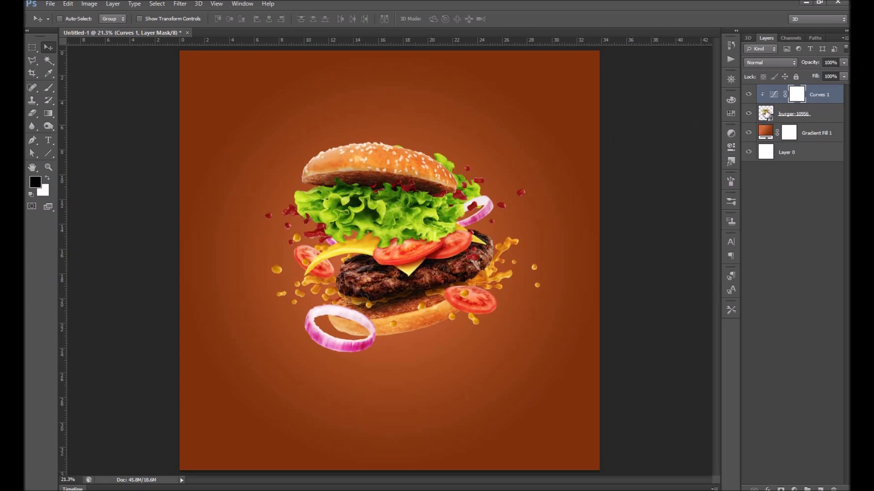
# Rasterize the burger-10956 layer
pyautogui.click(767, 114)
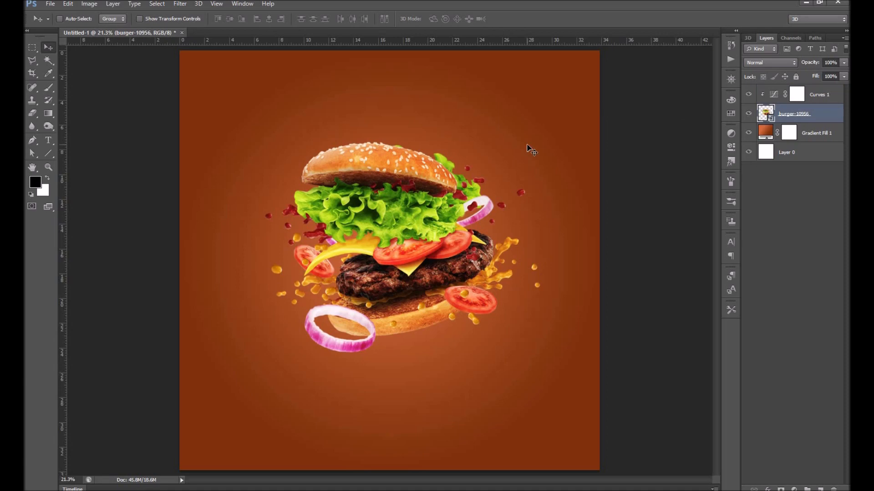
pyautogui.rightClick(816, 113)
pyautogui.click(686, 182)
# Apply Smart Sharpen to the burger with amount 500%, radius 1.3 px, removing Gaussian Blur
pyautogui.click(185, 4)
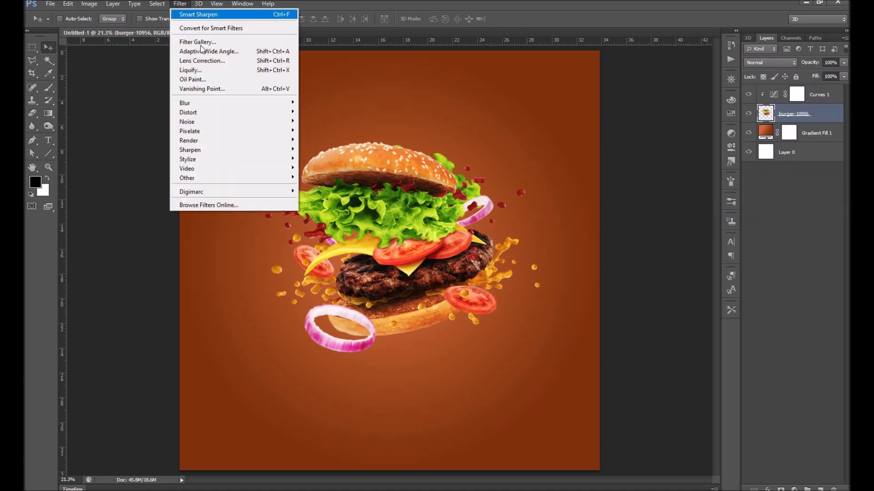
pyautogui.moveTo(237, 150)
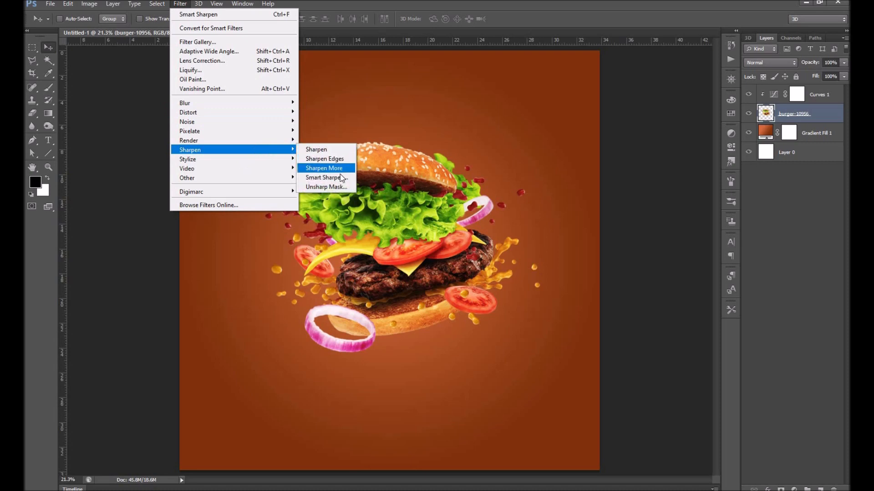
pyautogui.click(343, 177)
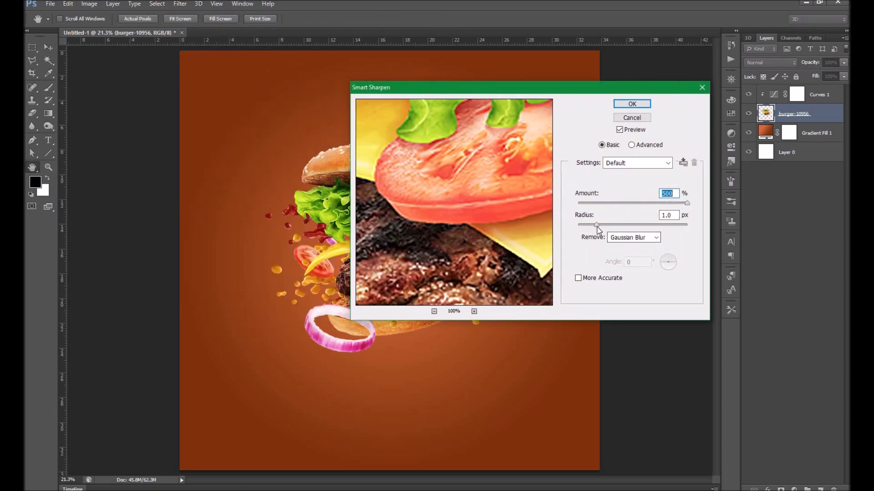
pyautogui.moveTo(606, 224); pyautogui.dragTo(597, 228)
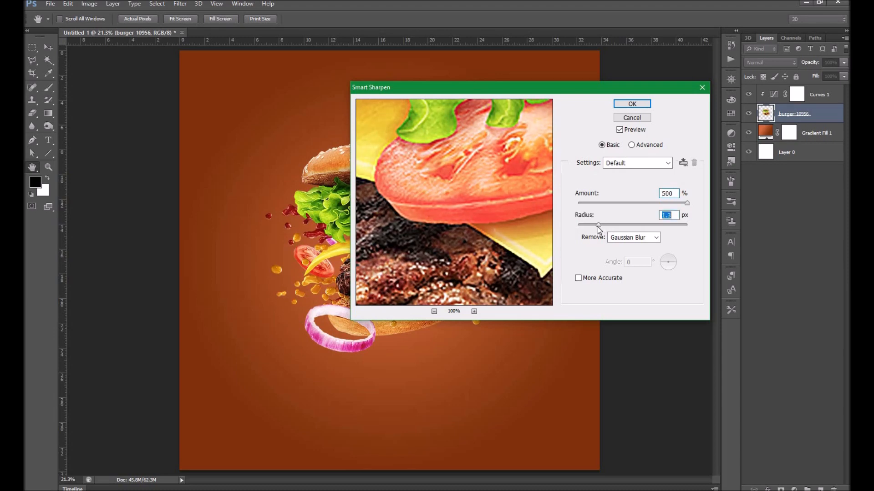
pyautogui.click(631, 104)
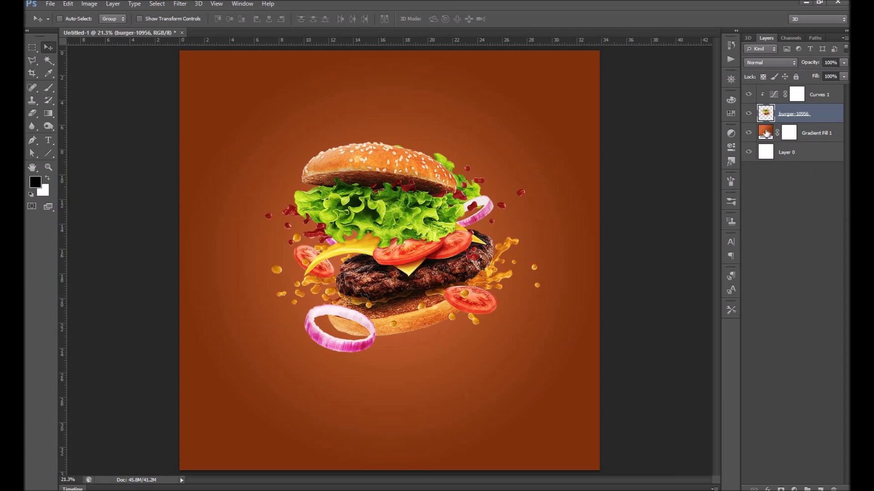
# Create a new layer above the gradient fill and paint one soft black 1100 px brush dab behind the top bun
pyautogui.click(766, 133)
pyautogui.click(821, 489)
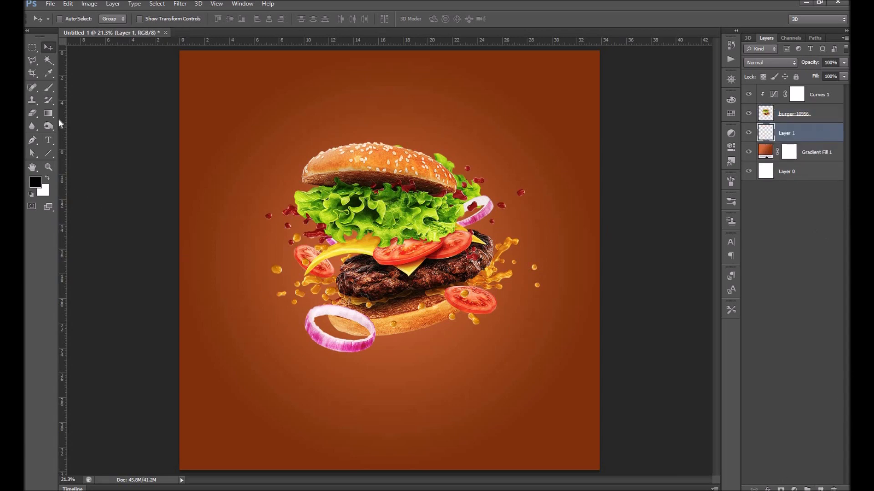
pyautogui.click(49, 87)
pyautogui.click(374, 145)
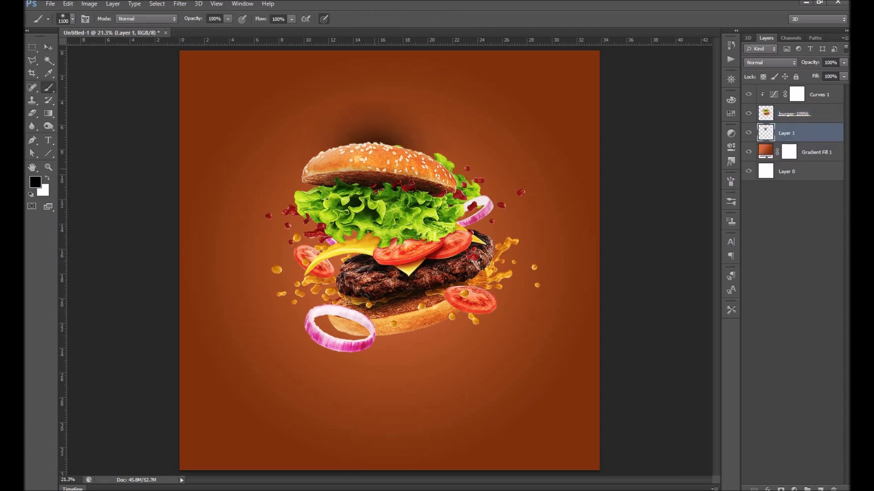
# Move the black dab under the bottom bun and scale it into a wide, flat shadow, about 238% wide and 15% high
pyautogui.click(47, 48)
pyautogui.moveTo(379, 99)
pyautogui.mouseDown()
pyautogui.moveTo(295, 214)
pyautogui.moveTo(397, 318)
pyautogui.mouseUp()
pyautogui.hotkey('ctrl', 't')
pyautogui.moveTo(392, 244); pyautogui.dragTo(389, 328)
pyautogui.moveTo(484, 339); pyautogui.dragTo(641, 339)
pyautogui.moveTo(488, 330); pyautogui.dragTo(511, 325)
pyautogui.moveTo(667, 332); pyautogui.dragTo(611, 332)
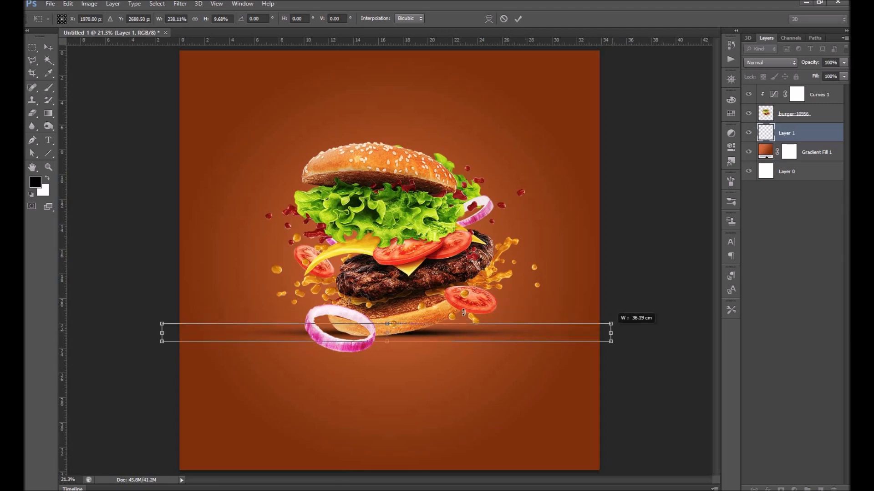
pyautogui.moveTo(380, 347); pyautogui.dragTo(380, 358)
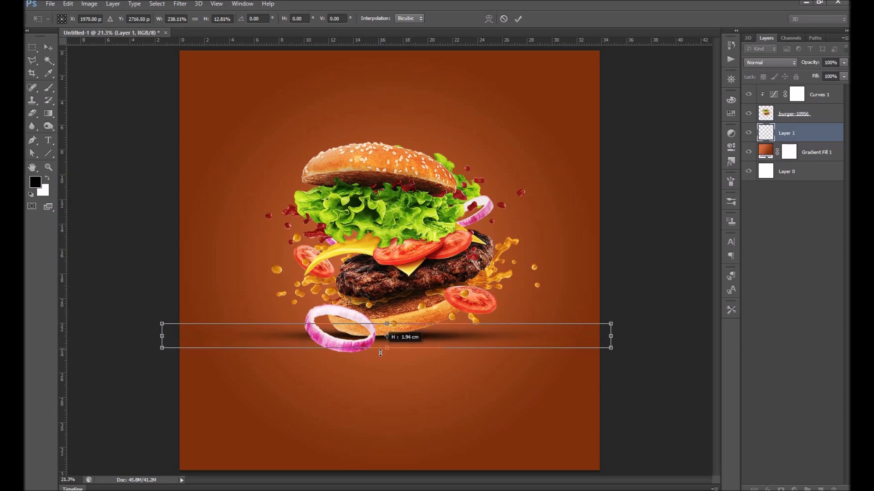
pyautogui.moveTo(420, 335); pyautogui.dragTo(425, 331)
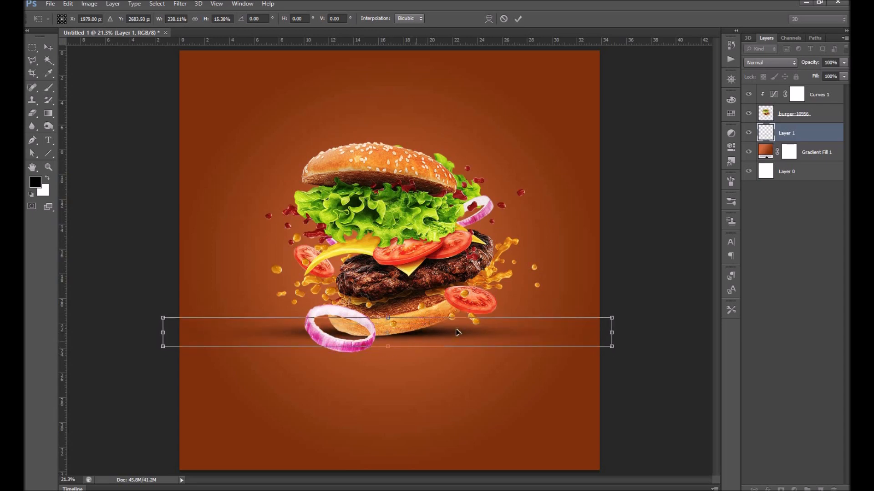
# Apply a Perspective transform to the shadow so it flares toward its right end, and shift it right beneath the burger
pyautogui.rightClick(563, 338)
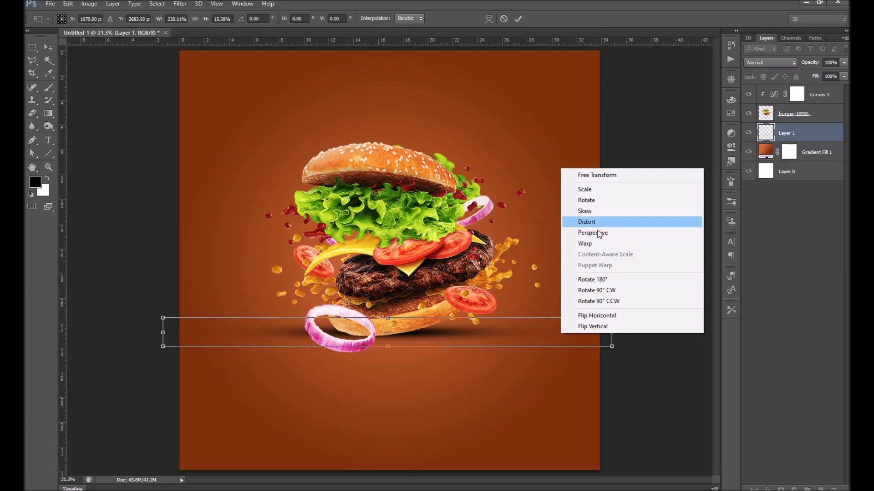
pyautogui.click(602, 234)
pyautogui.moveTo(612, 318); pyautogui.dragTo(612, 290)
pyautogui.moveTo(465, 330); pyautogui.dragTo(543, 338)
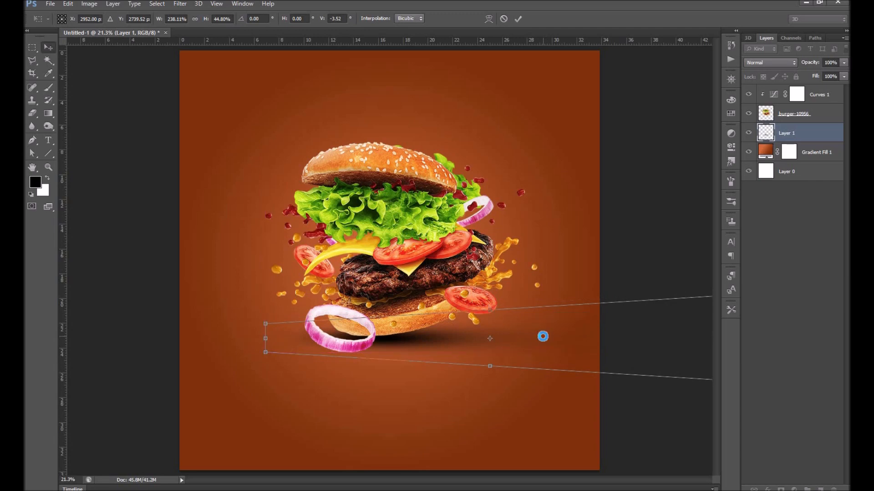
pyautogui.press('Return')
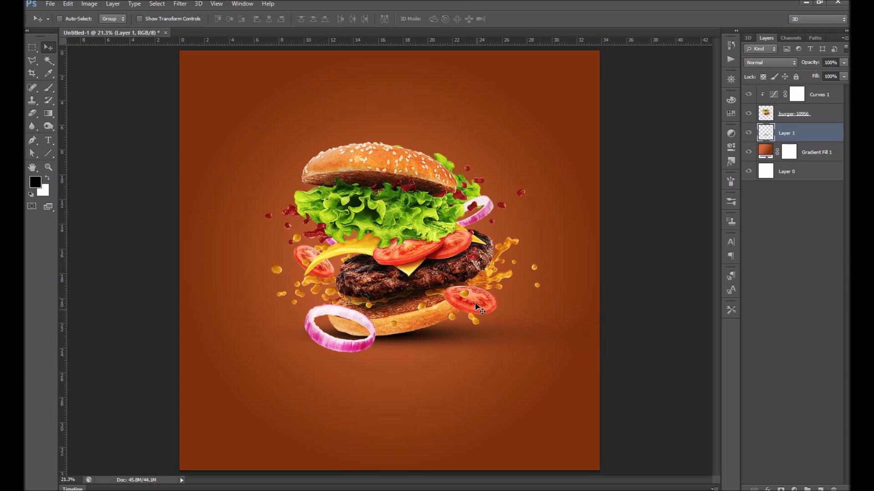
# Set the Type tool's text colour to bright yellow, #fff600
pyautogui.click(49, 139)
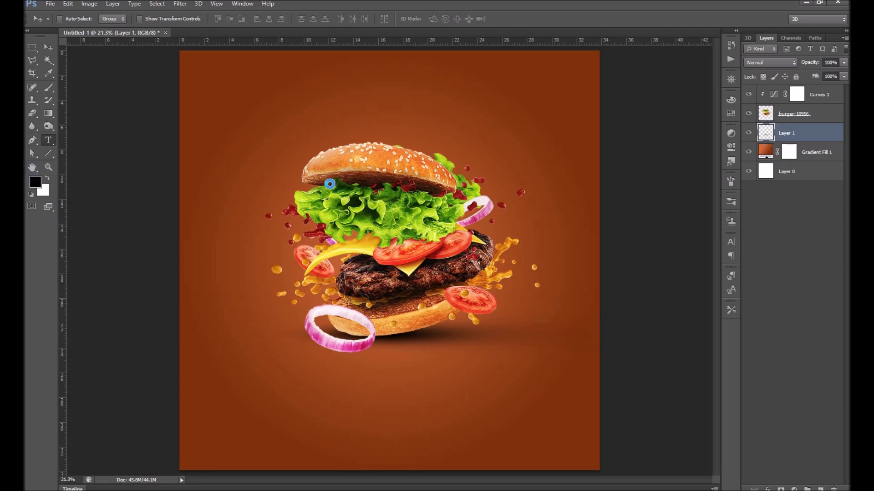
pyautogui.click(339, 19)
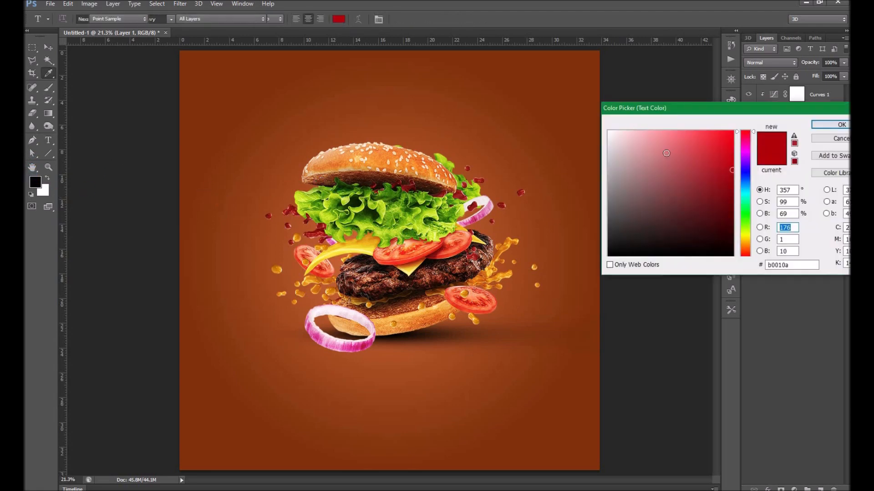
pyautogui.click(748, 236)
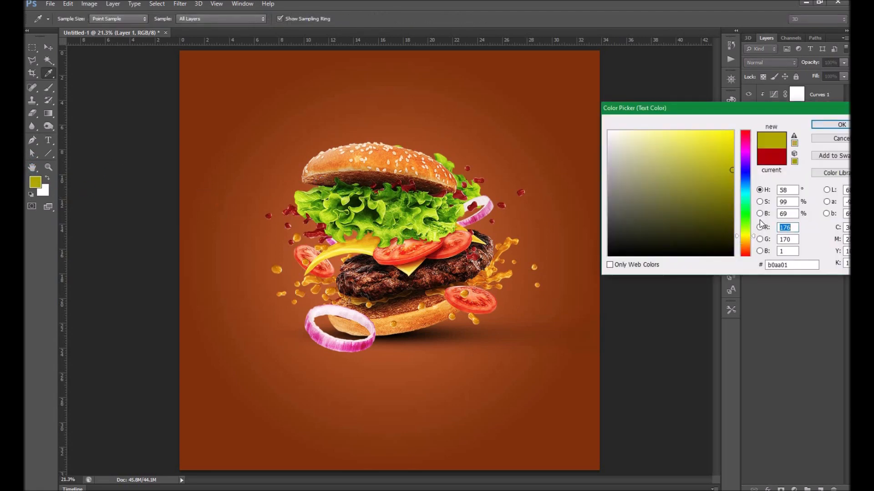
pyautogui.click(733, 131)
pyautogui.click(840, 125)
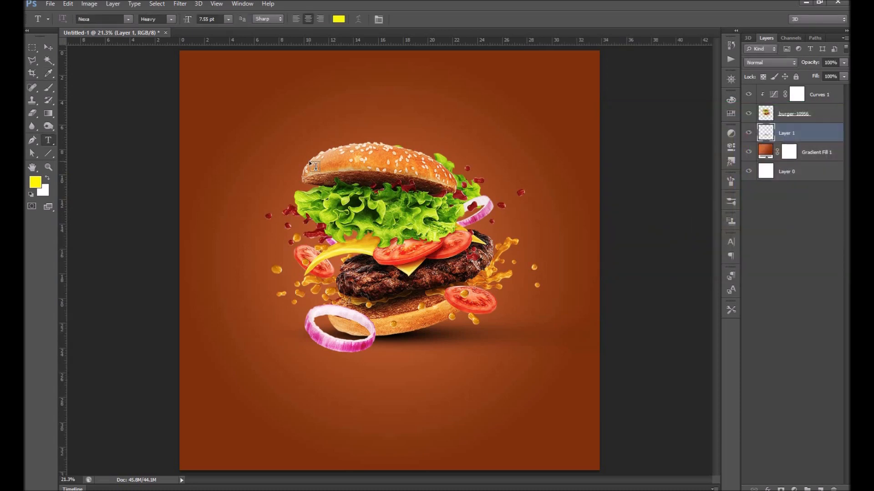
# Move the Curves 1, burger-10956 and shadow layers together slightly down the canvas
pyautogui.click(824, 109)
pyautogui.click(833, 95)
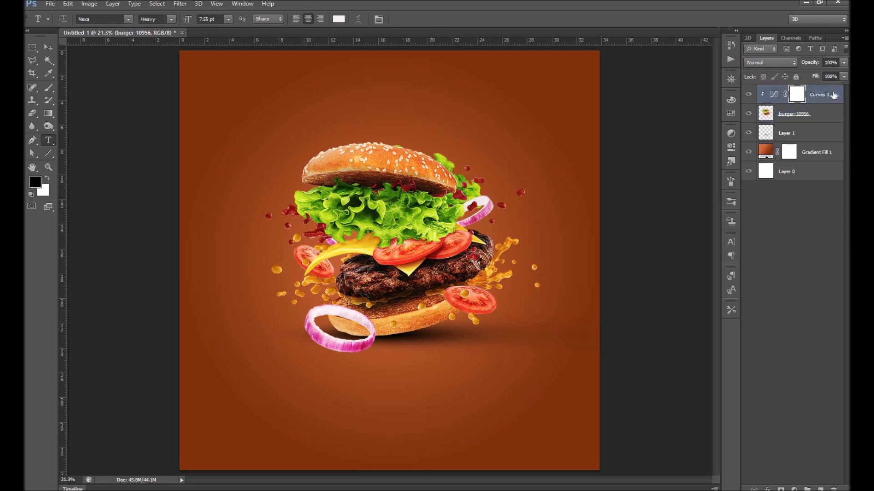
pyautogui.keyDown('shift'); pyautogui.click(819, 136); pyautogui.keyUp('shift')
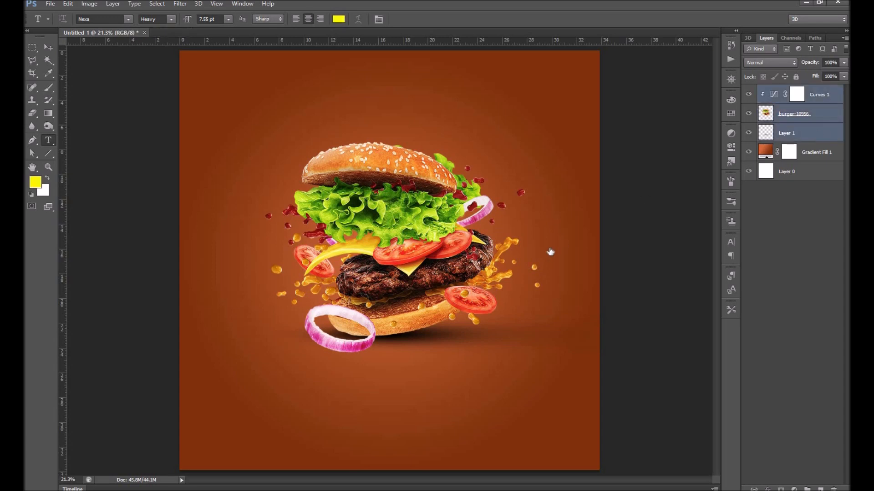
pyautogui.press('v')
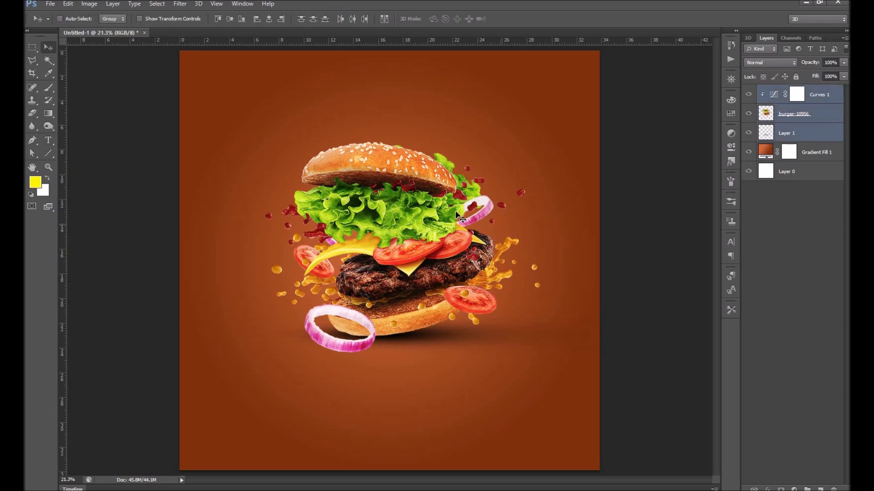
pyautogui.moveTo(413, 208); pyautogui.dragTo(414, 225)
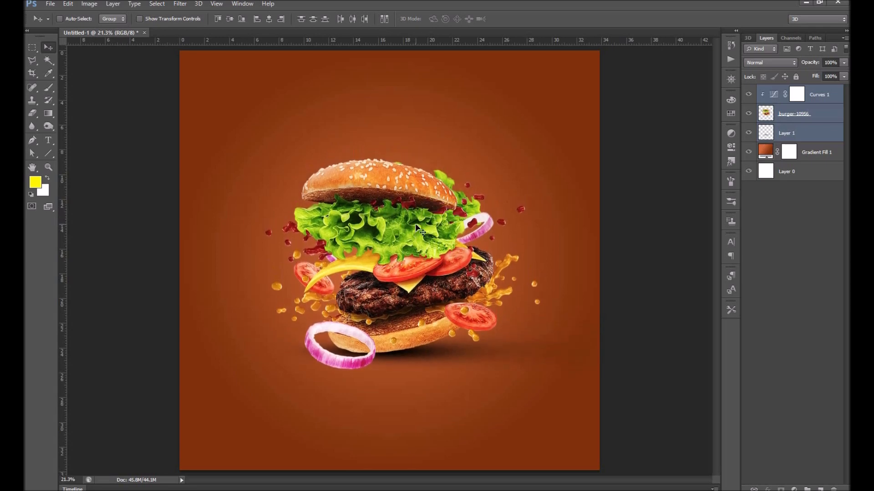
# Add the yellow text BURGER at 72 pt above the burger, on a new layer above Curves 1
pyautogui.click(829, 96)
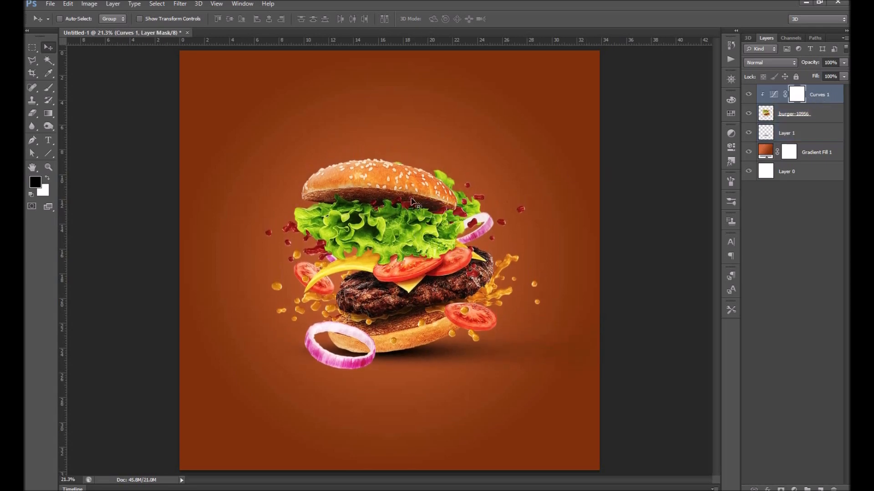
pyautogui.press('t')
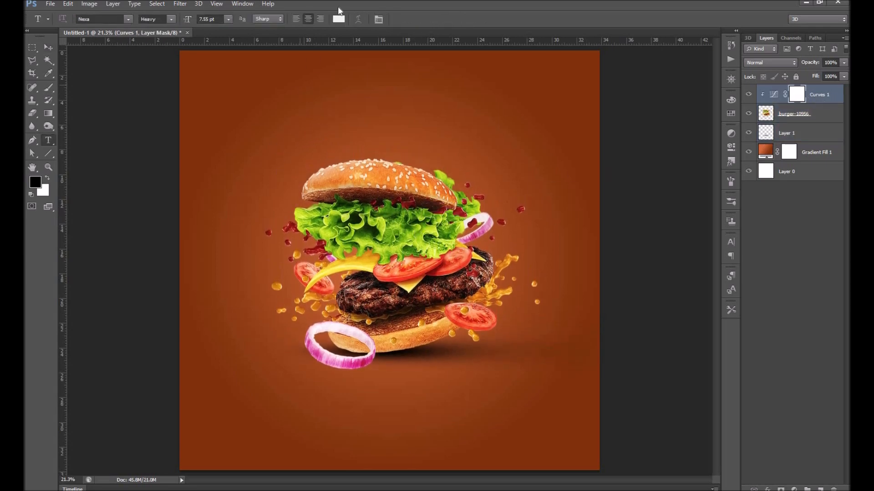
pyautogui.click(338, 19)
pyautogui.click(832, 125)
pyautogui.click(815, 119)
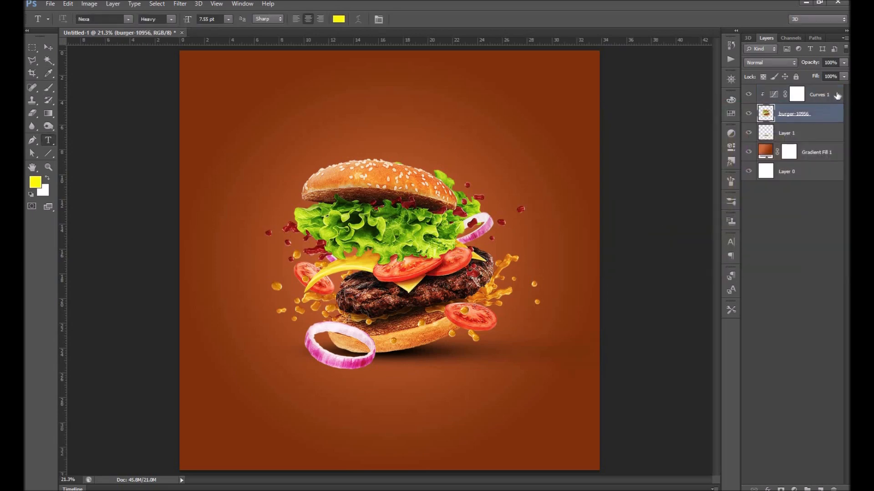
pyautogui.click(770, 90)
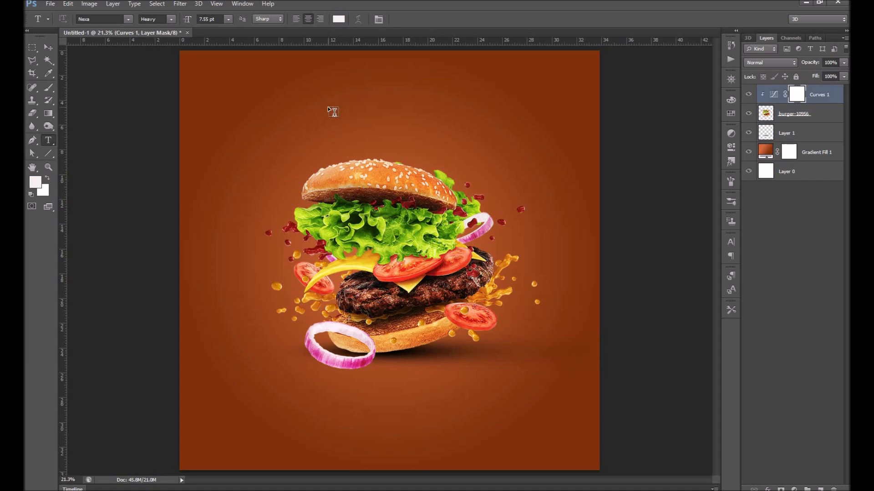
pyautogui.click(311, 106)
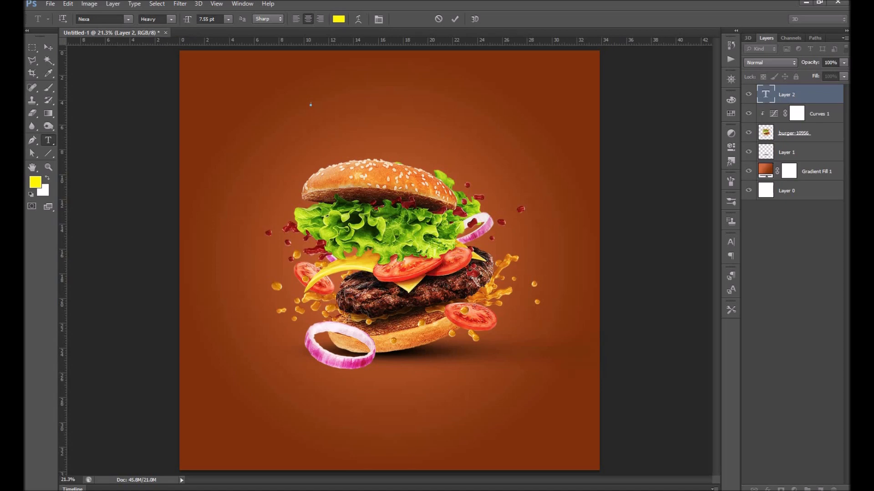
pyautogui.click(230, 19)
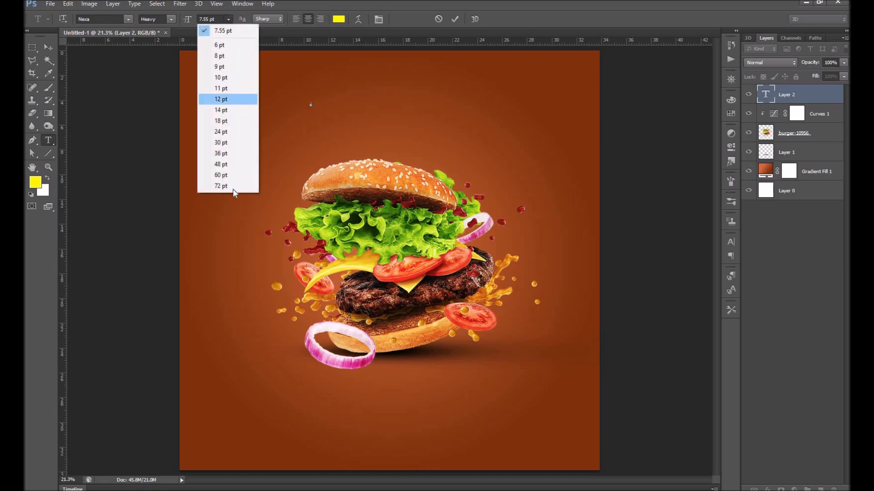
pyautogui.click(224, 187)
pyautogui.write('BURGER')
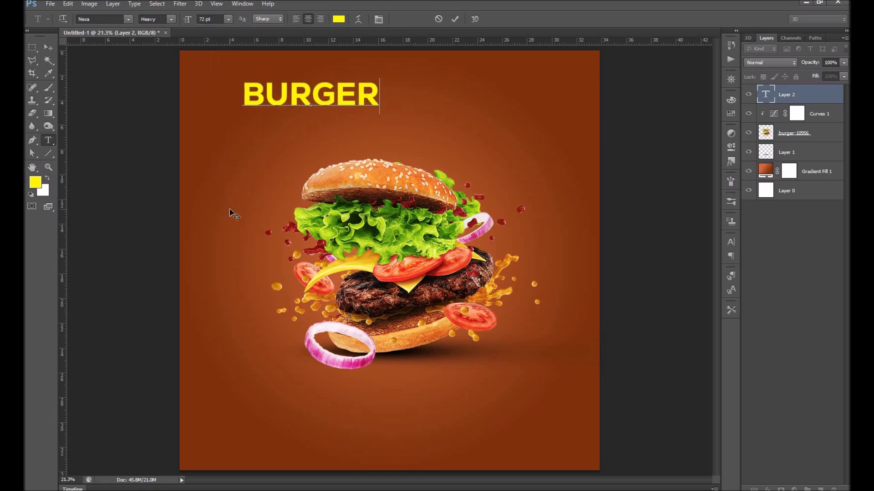
# Set the font of the BURGER text to Monument Extended, Ultrabold
pyautogui.hotkey('ctrl', 'a')
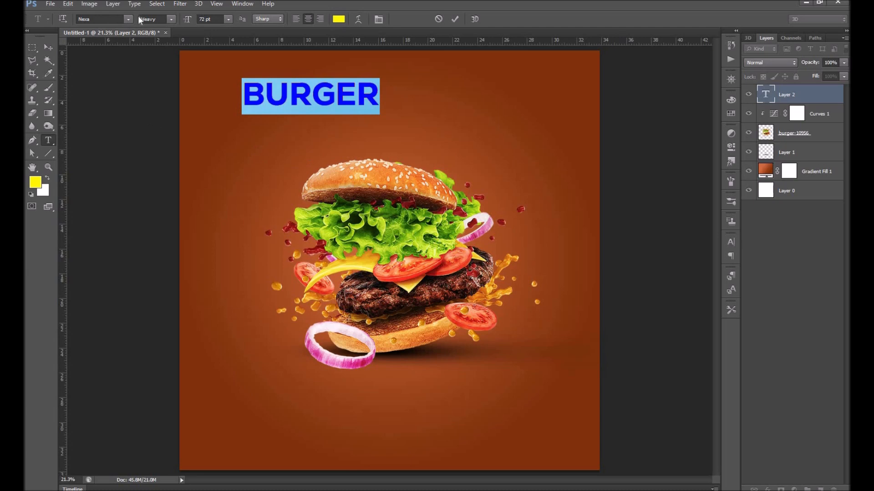
pyautogui.write('monu')
pyautogui.press('Return')
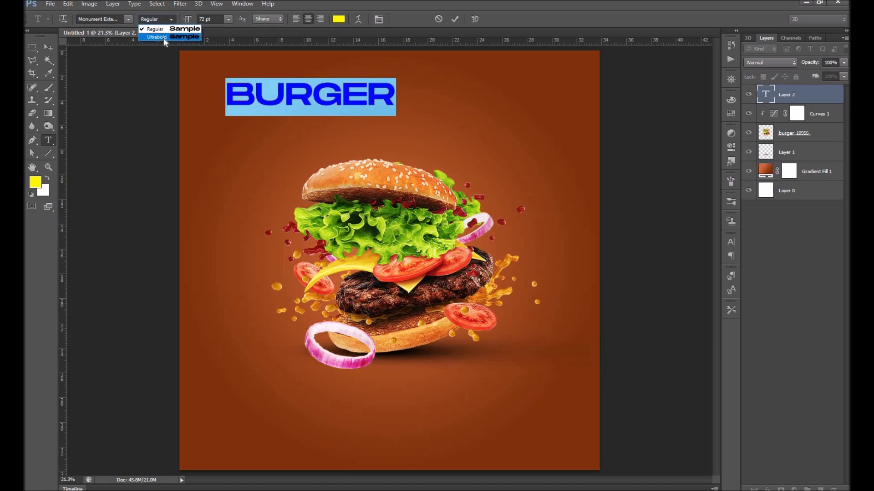
pyautogui.click(163, 37)
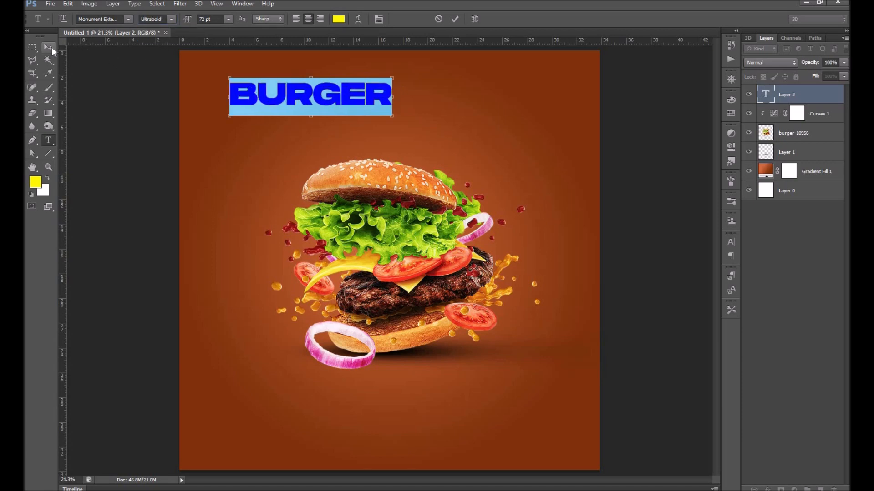
# Enlarge the BURGER text to about 117 pt and centre it above the top bun
pyautogui.click(52, 48)
pyautogui.hotkey('ctrl', 't')
pyautogui.moveTo(395, 116); pyautogui.dragTo(489, 176)
pyautogui.moveTo(464, 84); pyautogui.dragTo(482, 109)
pyautogui.click(519, 18)
# Set the font of the BURGER text to Nexa, Heavy
pyautogui.press('t')
pyautogui.click(105, 19)
pyautogui.write('Nexa')
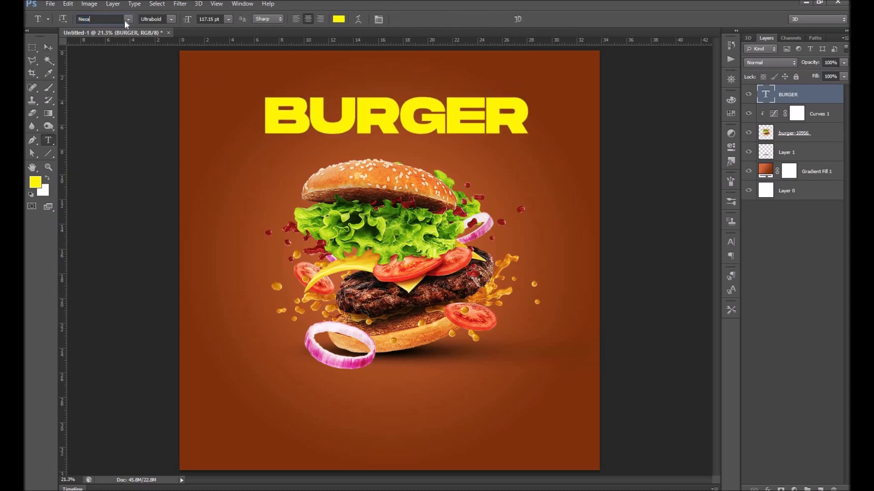
pyautogui.press('Return')
pyautogui.click(171, 19)
pyautogui.click(165, 33)
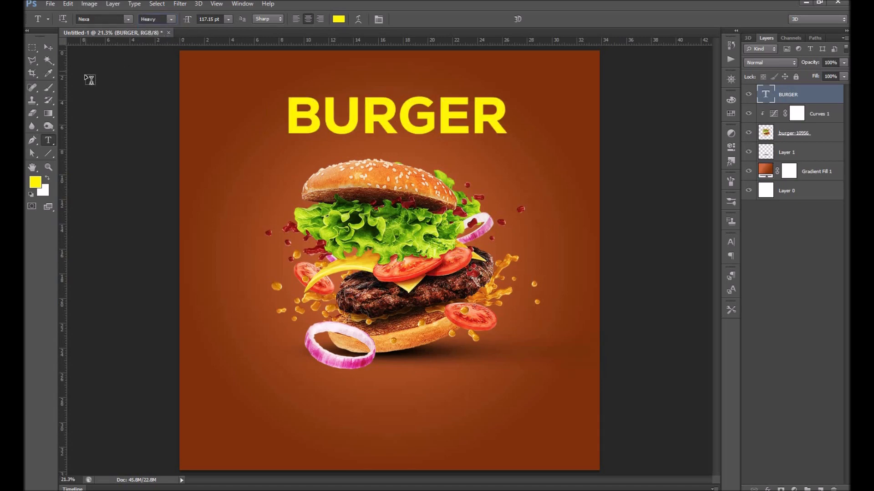
# Recolour the BURGER text to golden yellow #ffd200 and nudge it slightly left and up
pyautogui.click(338, 19)
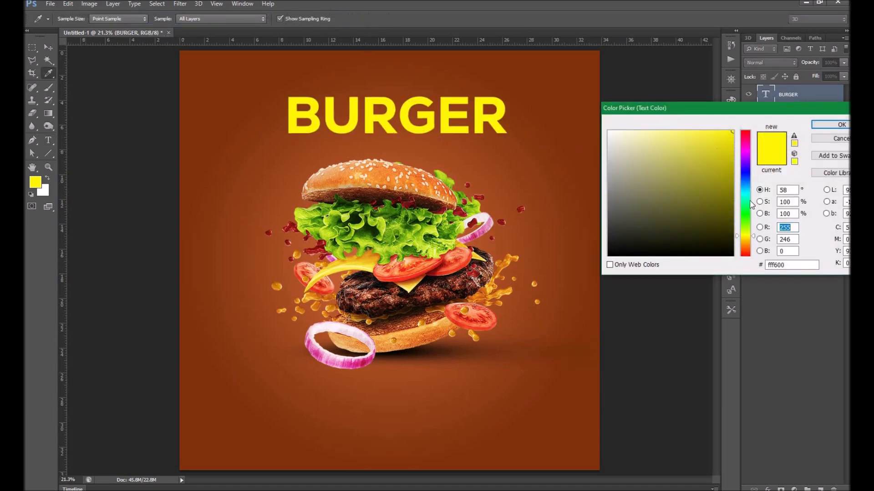
pyautogui.click(743, 240)
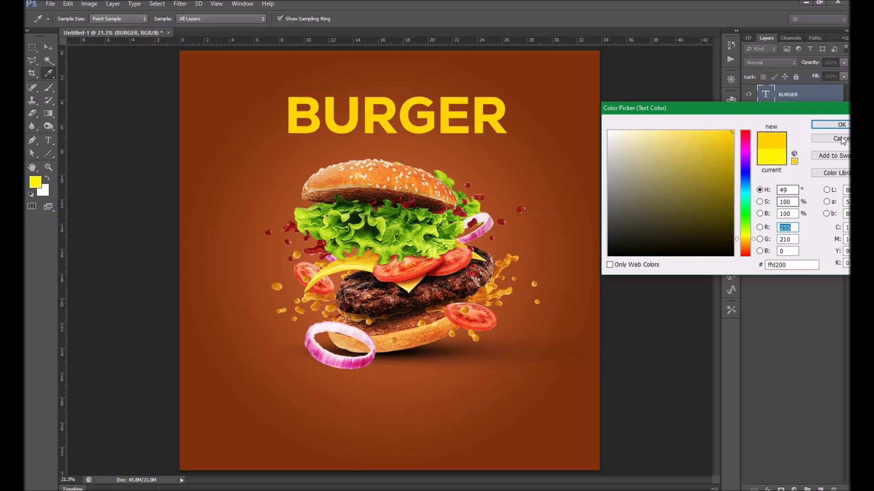
pyautogui.click(841, 125)
pyautogui.press('v')
pyautogui.moveTo(439, 132); pyautogui.dragTo(436, 131)
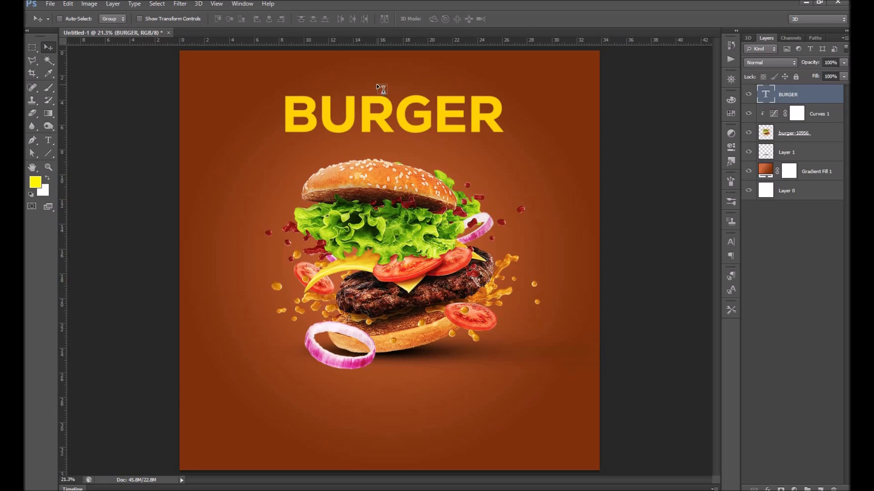
pyautogui.press('t')
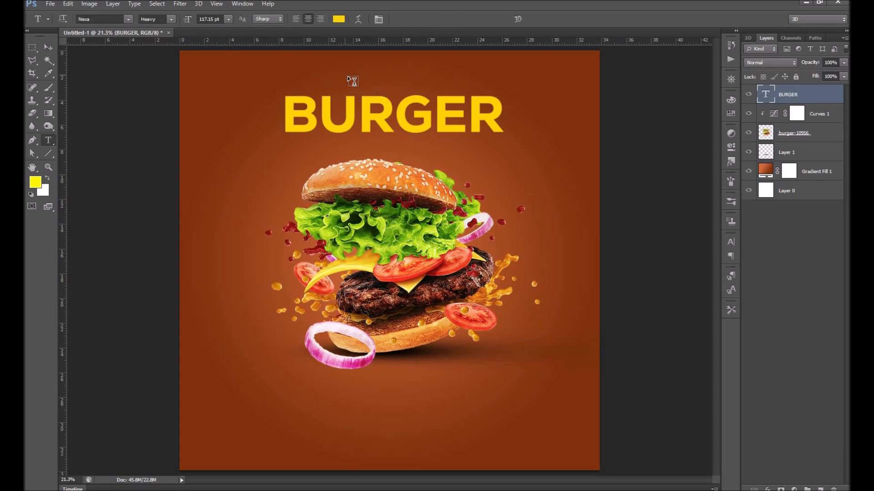
pyautogui.click(339, 19)
pyautogui.click(609, 132)
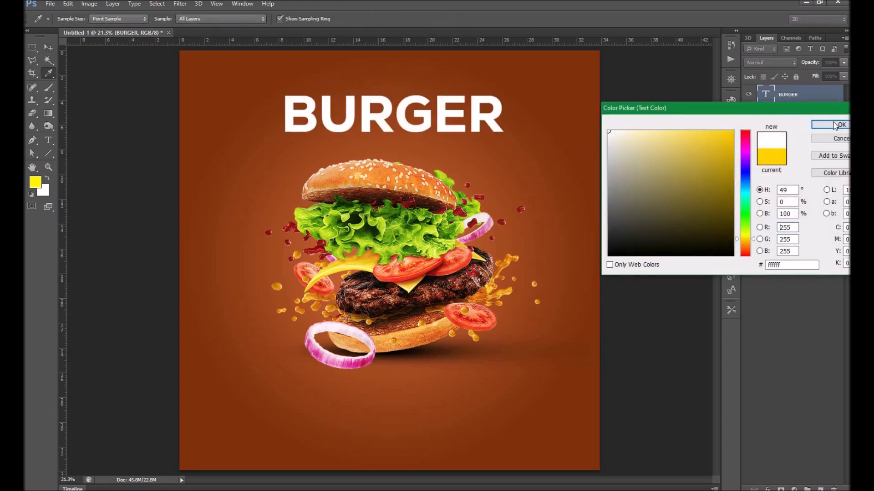
pyautogui.click(835, 139)
# Add the text "Hot & Delicious" in 72 pt golden yellow above the BURGER title
pyautogui.click(333, 76)
pyautogui.write('Hot')
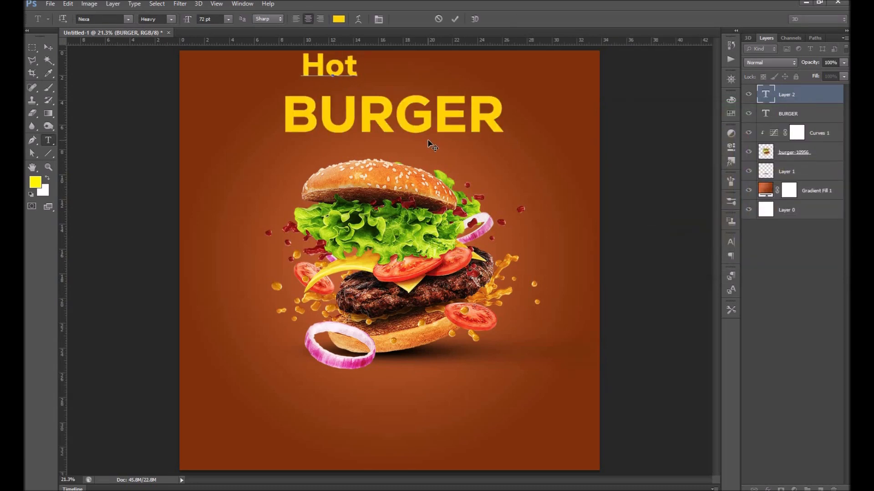
pyautogui.write(' & Deliciouss')
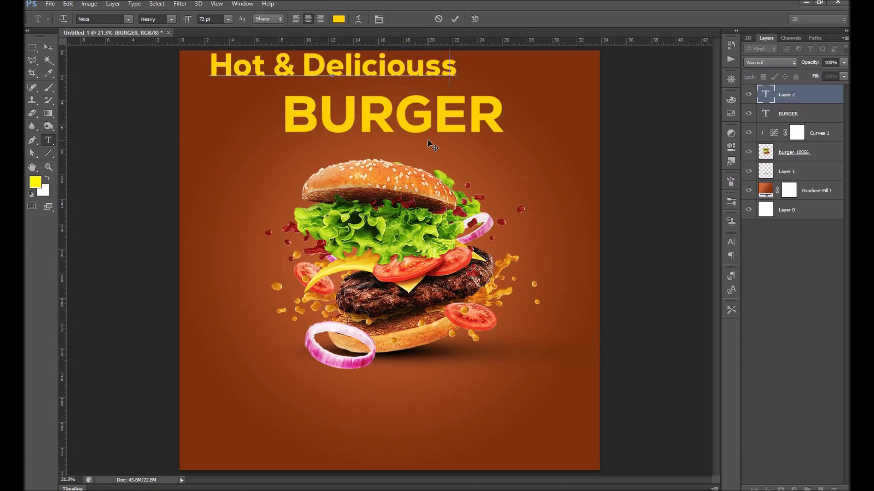
pyautogui.press('BackSpace')
# Set the font of the "Hot & Delicious" text to Foodpacker
pyautogui.hotkey('ctrl', 'a')
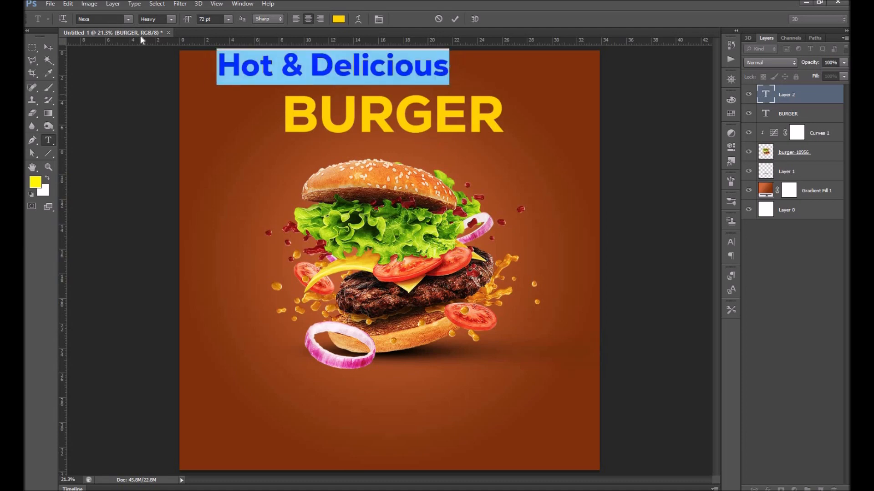
pyautogui.write('Foodpacker')
pyautogui.press('Return')
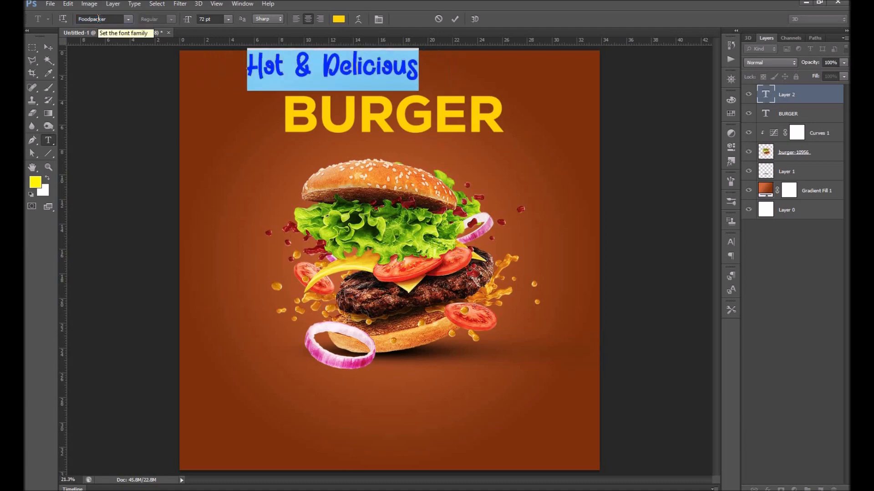
# Recolour the "Hot & Delicious" text to white #ffffff
pyautogui.click(338, 19)
pyautogui.write('ffffff')
pyautogui.press('Return')
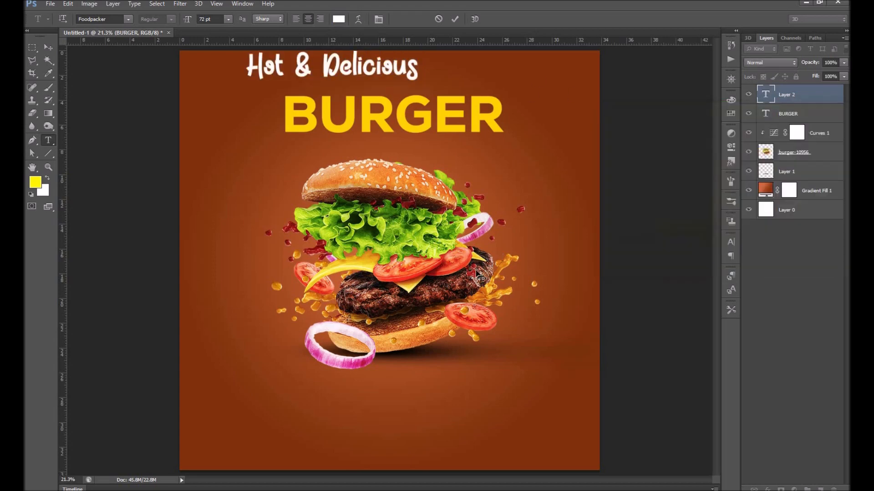
pyautogui.hotkey('ctrl', 'Return')
# Scale the "Hot & Delicious" text down to about 39.5 pt and centre it just above the BURGER title
pyautogui.hotkey('ctrl', 't')
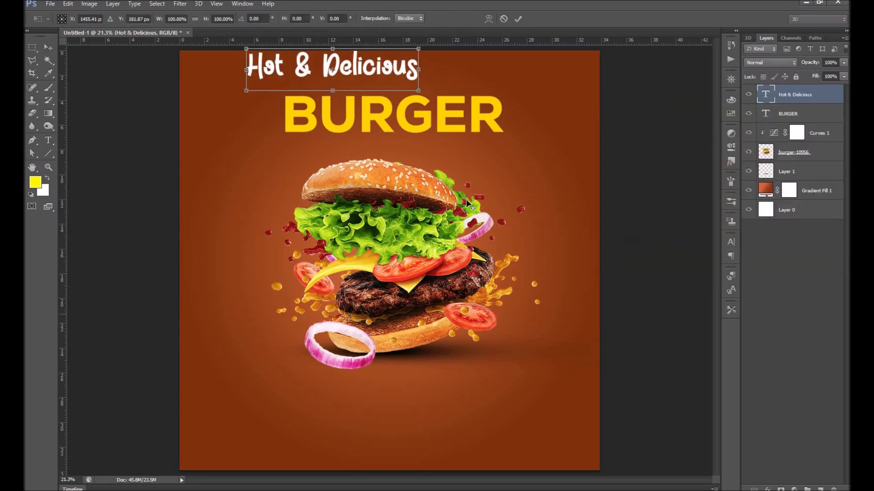
pyautogui.moveTo(419, 46); pyautogui.dragTo(476, 86)
pyautogui.press('Return')
pyautogui.press('t')
pyautogui.press('v')
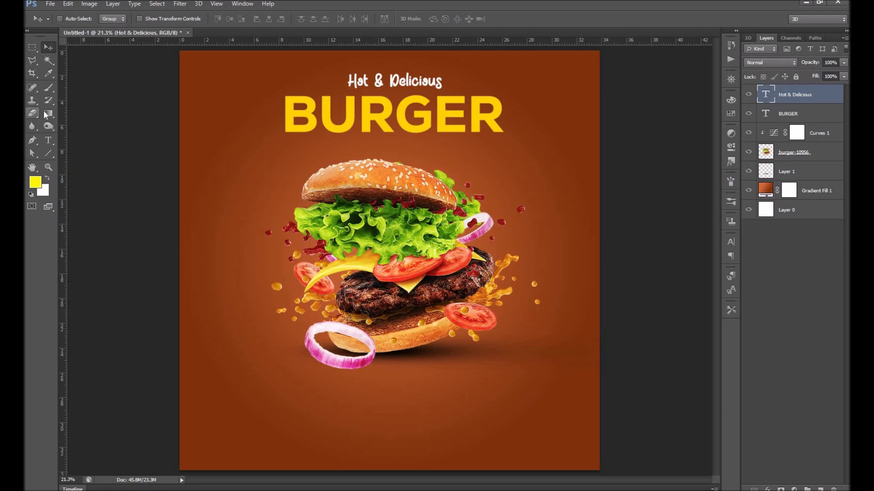
# Add white two-line text "OGO HERE" at 72 pt in the upper-left corner of the canvas
pyautogui.click(54, 139)
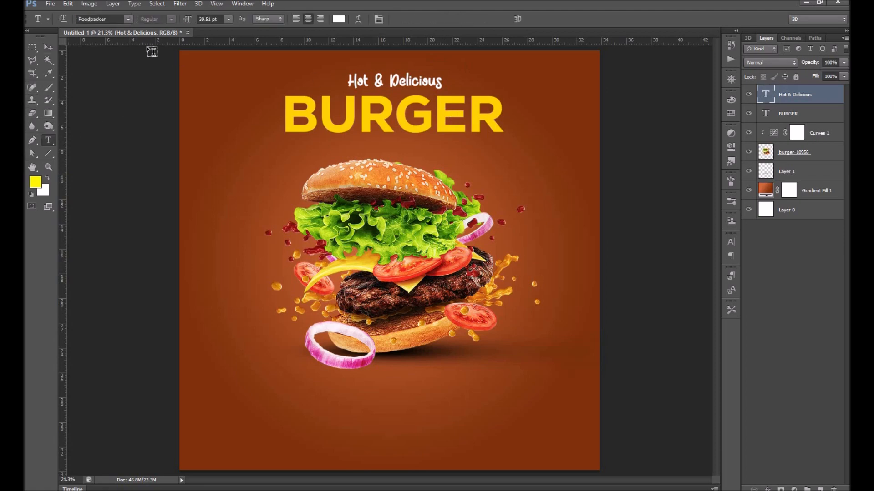
pyautogui.click(200, 88)
pyautogui.write('960')
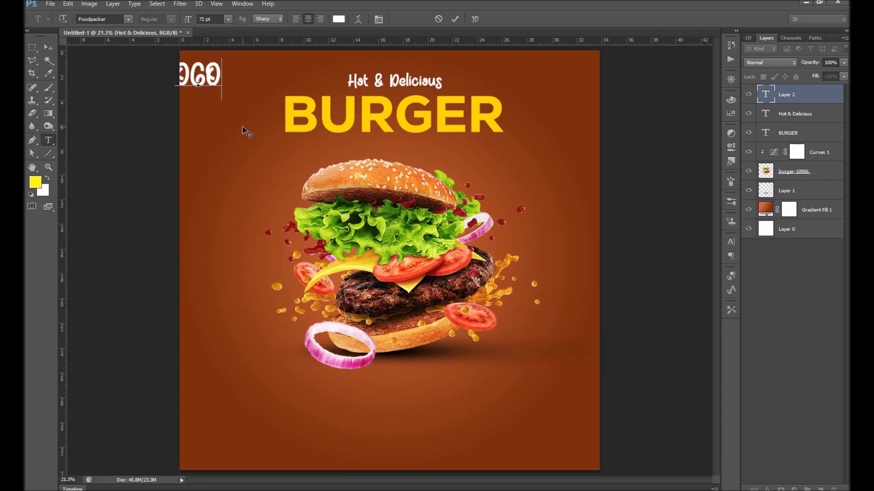
pyautogui.press('Return')
pyautogui.write('HERE')
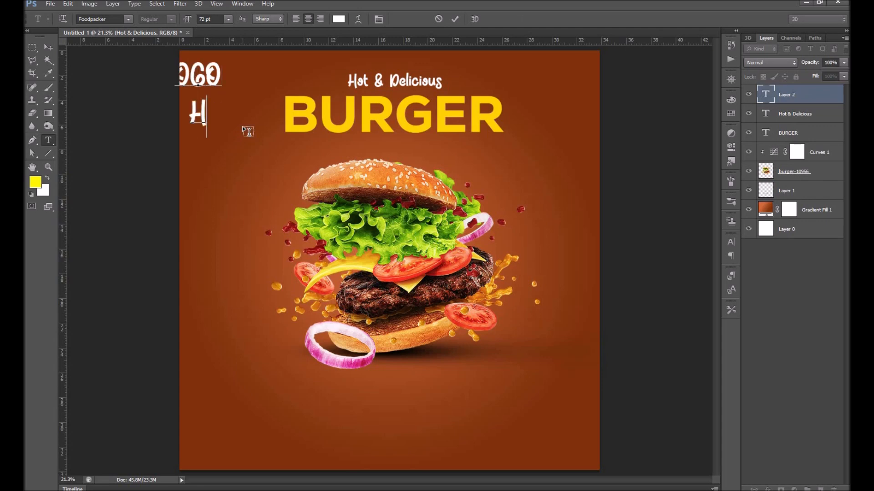
# Set the font of the "OGO HERE" text to Nexa, Heavy
pyautogui.hotkey('ctrl', 'a')
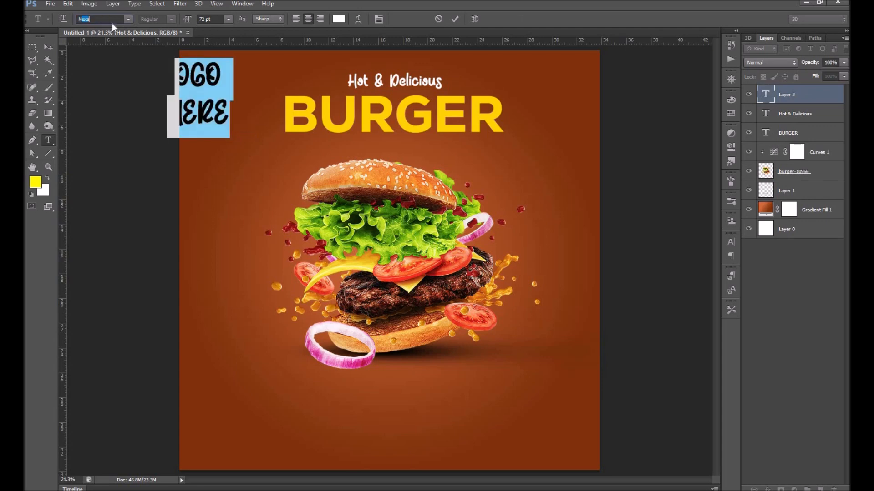
pyautogui.press('Return')
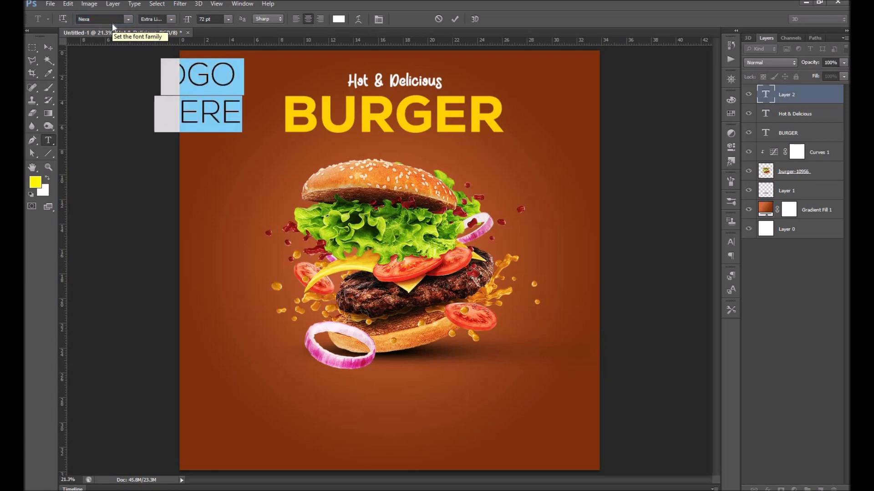
pyautogui.click(156, 38)
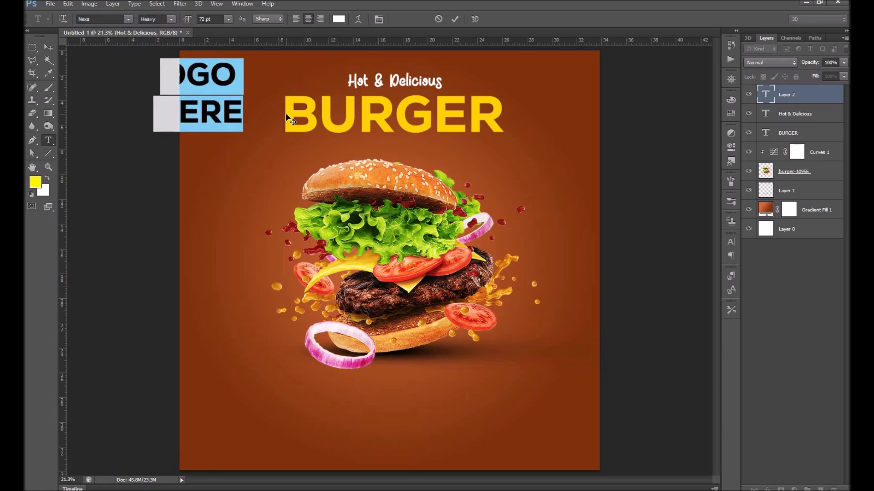
pyautogui.hotkey('ctrl', 'Return')
# Scale the "OGO HERE" text down to about 32% of its size
pyautogui.press('v')
pyautogui.hotkey('ctrl', 't')
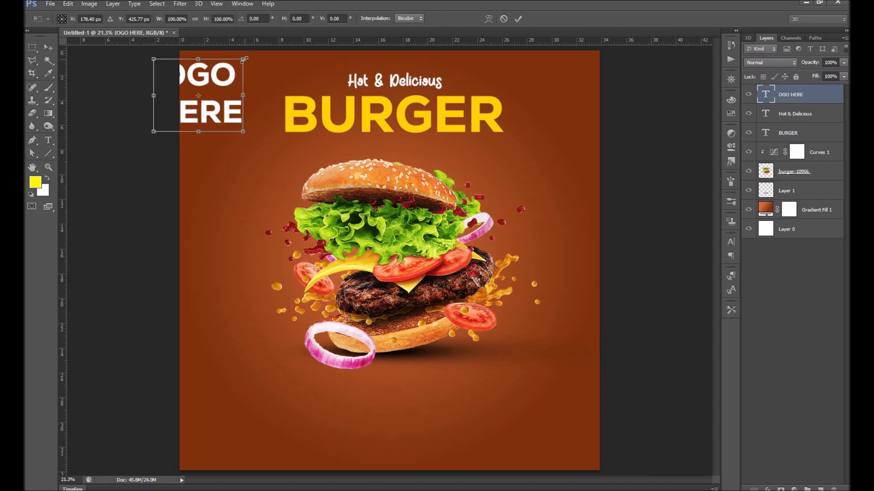
pyautogui.moveTo(241, 62); pyautogui.dragTo(214, 83)
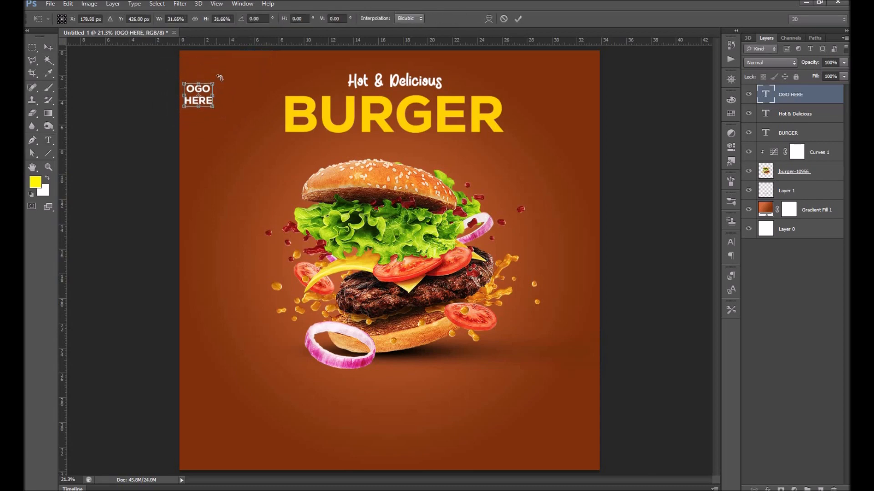
pyautogui.press('Return')
# Correct the small corner text to read "LOGO HERE"
pyautogui.press('t')
pyautogui.click(221, 100)
pyautogui.hotkey('ctrl', 'Return')
pyautogui.press('v')
# Position the "LOGO HERE" text in the canvas's upper-left corner with a small margin from both edges
pyautogui.moveTo(221, 101); pyautogui.dragTo(212, 67)
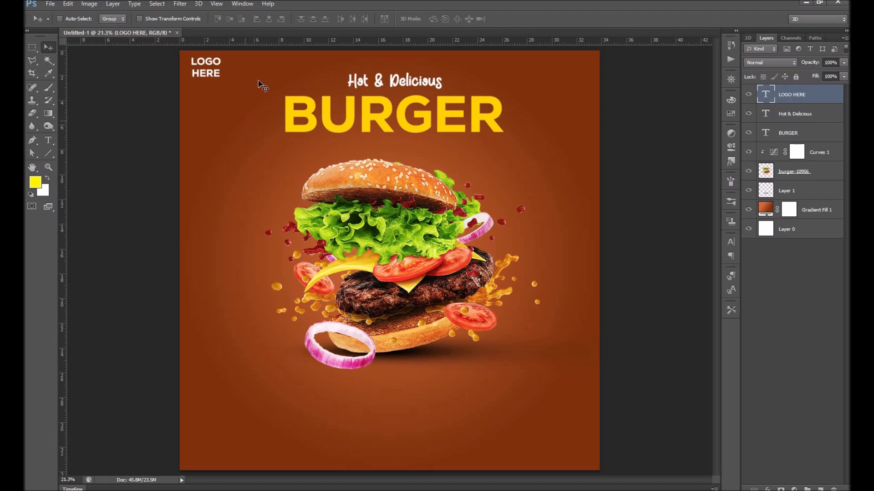
pyautogui.hotkey('shift', 'Down')
pyautogui.hotkey('shift', 'Down')
pyautogui.hotkey('shift', 'Down')
pyautogui.hotkey('shift', 'Down')
pyautogui.hotkey('shift', 'Down')
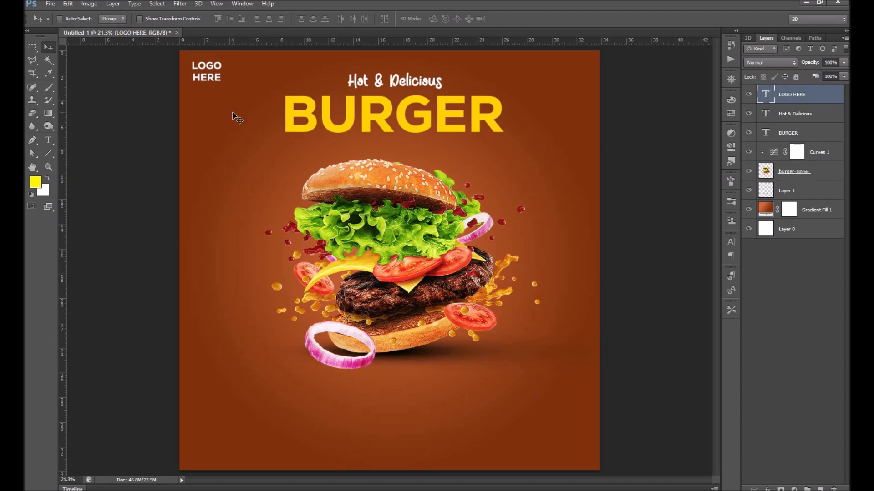
pyautogui.hotkey('shift', 'Down')
# Draw a yellow circle about 451 px wide over the bun's upper-left edge and rasterize its layer
pyautogui.moveTo(48, 155); pyautogui.dragTo(79, 171)
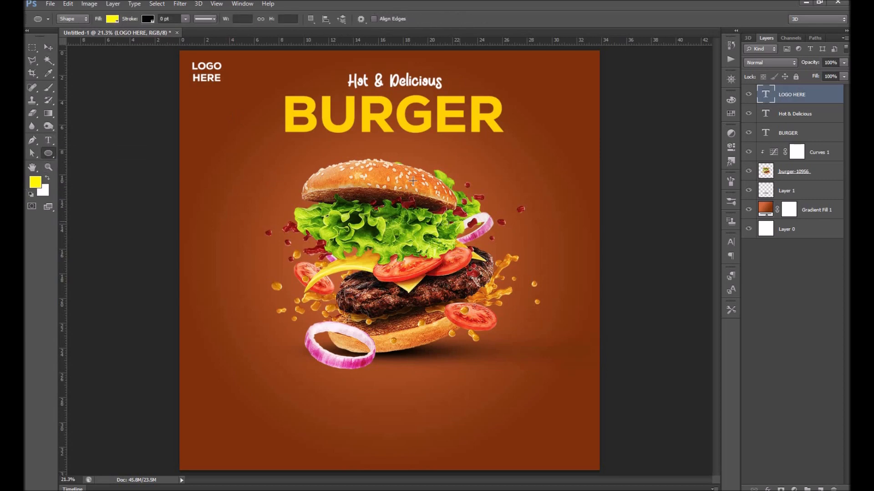
pyautogui.moveTo(279, 176); pyautogui.dragTo(357, 234)
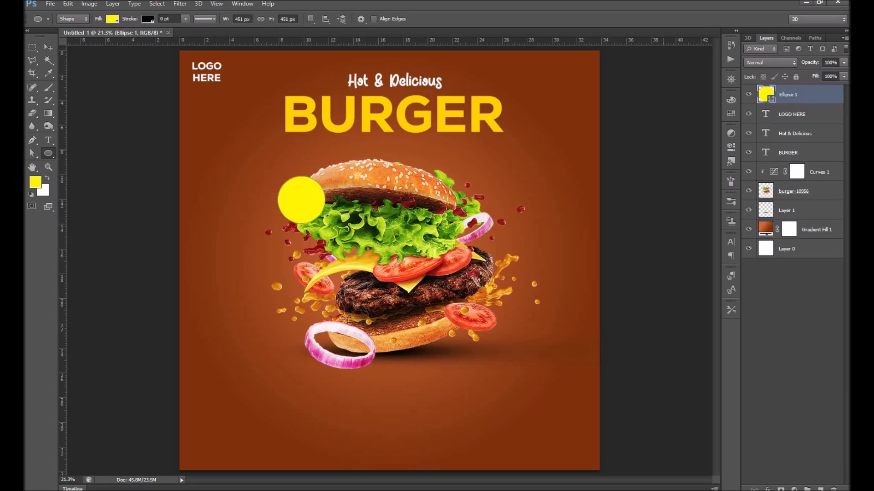
pyautogui.rightClick(811, 94)
pyautogui.click(754, 165)
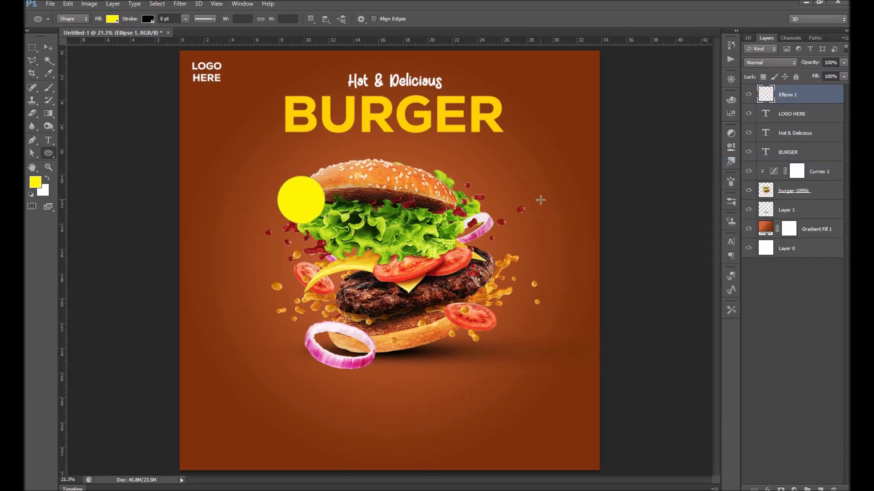
# Fill the circle with the golden yellow sampled from the BURGER title
pyautogui.press('v')
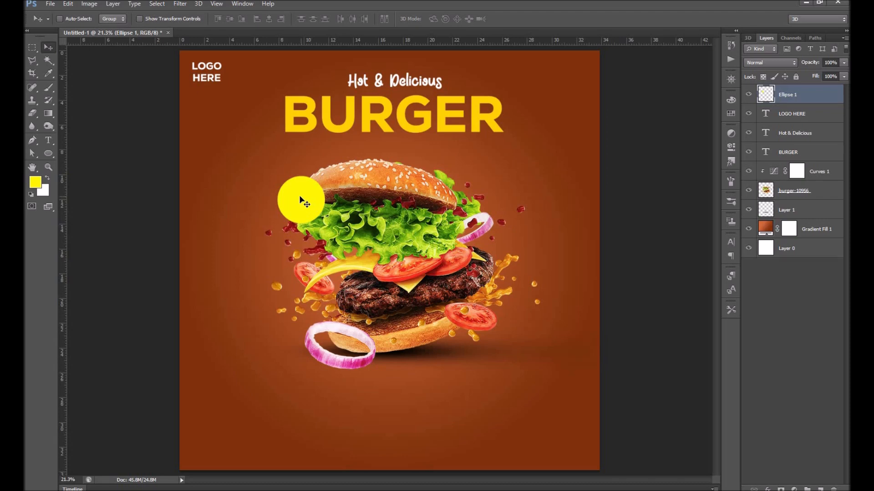
pyautogui.keyDown('ctrl'); pyautogui.click(768, 94); pyautogui.keyUp('ctrl')
pyautogui.press('i')
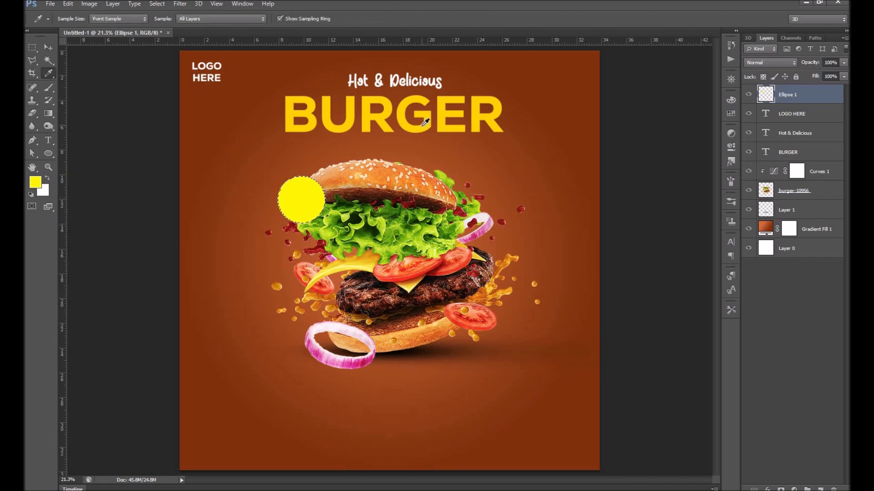
pyautogui.hotkey('alt', 'BackSpace')
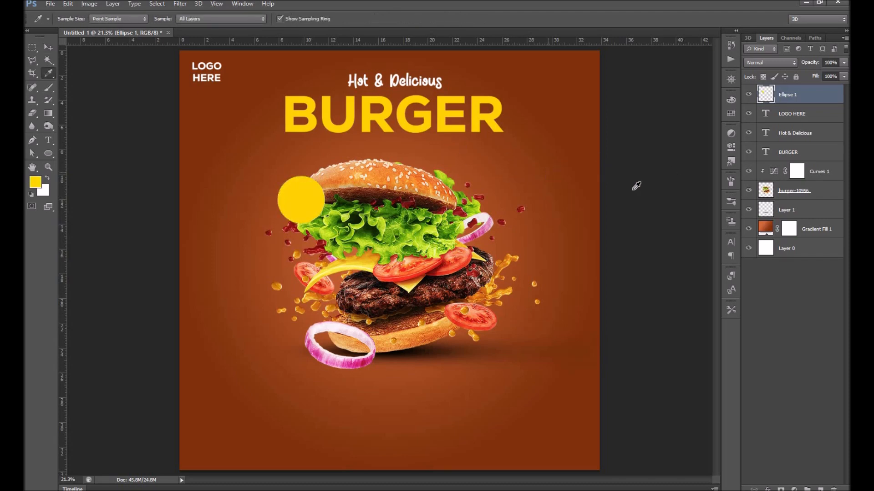
# Add a 20 px white #ffffff outside stroke to the yellow circle
pyautogui.rightClick(813, 94)
pyautogui.click(634, 176)
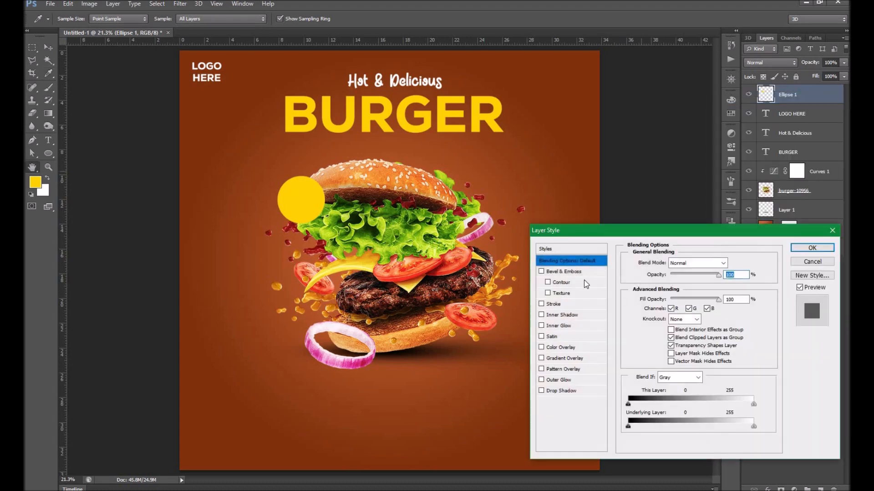
pyautogui.click(553, 304)
pyautogui.click(650, 332)
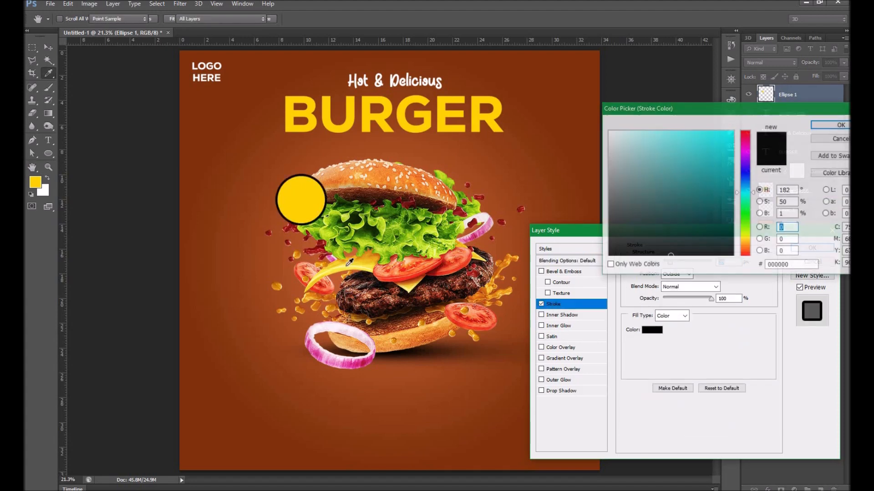
pyautogui.click(319, 257)
pyautogui.moveTo(376, 301); pyautogui.dragTo(380, 300)
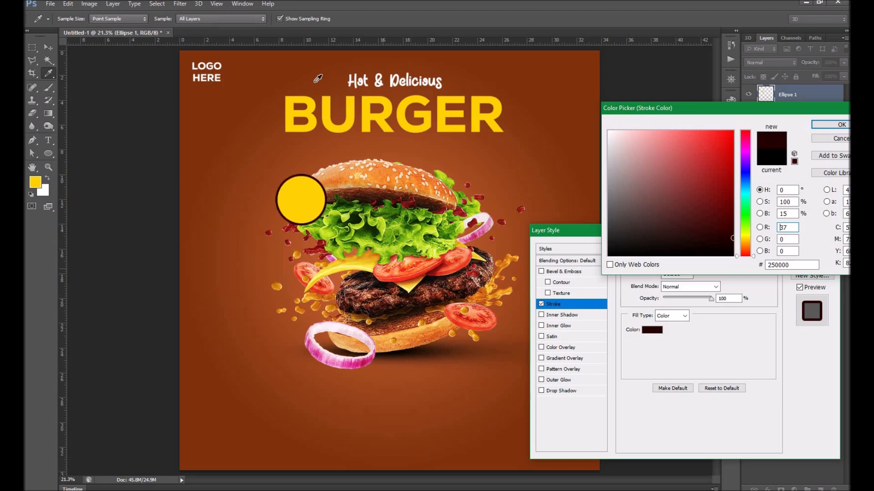
pyautogui.click(609, 131)
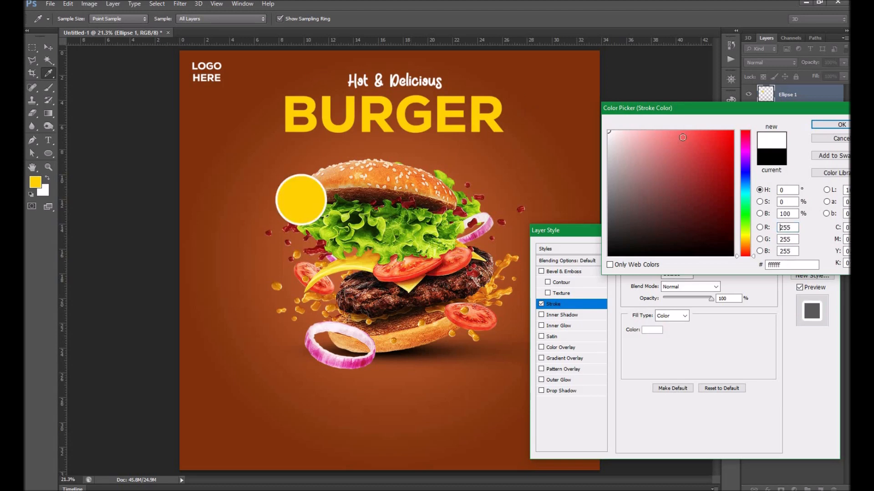
pyautogui.click(842, 125)
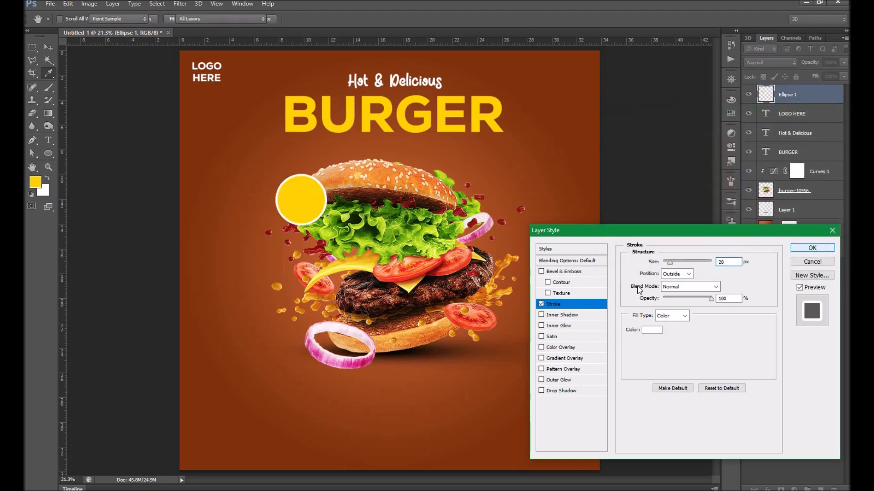
pyautogui.press('Return')
# Add the text "50%" in black #000000 at 72 pt over the yellow circle
pyautogui.press('t')
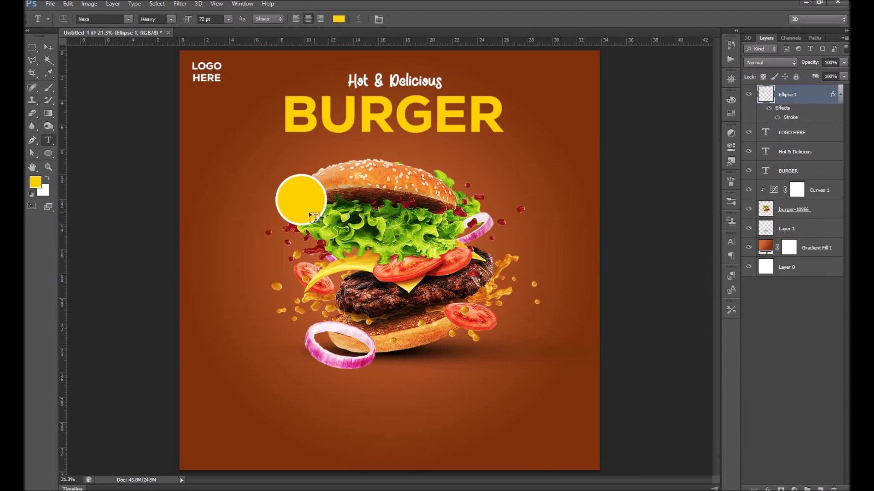
pyautogui.click(340, 19)
pyautogui.click(610, 266)
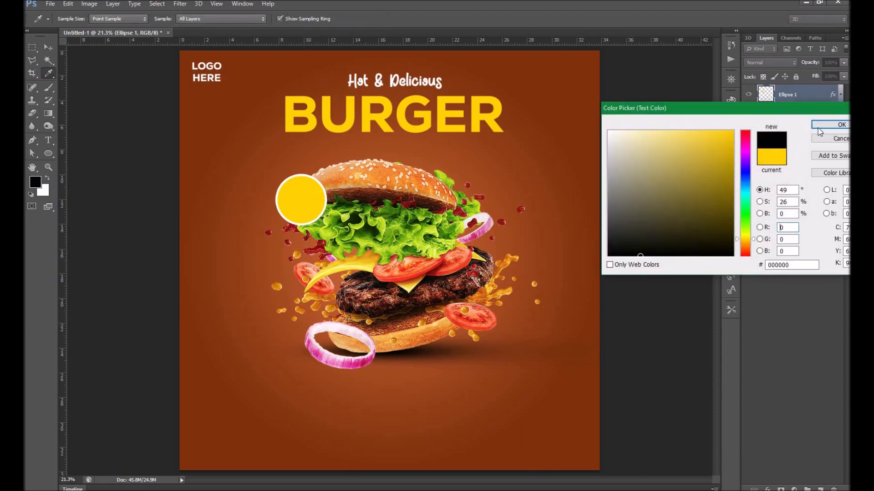
pyautogui.click(818, 125)
pyautogui.click(296, 202)
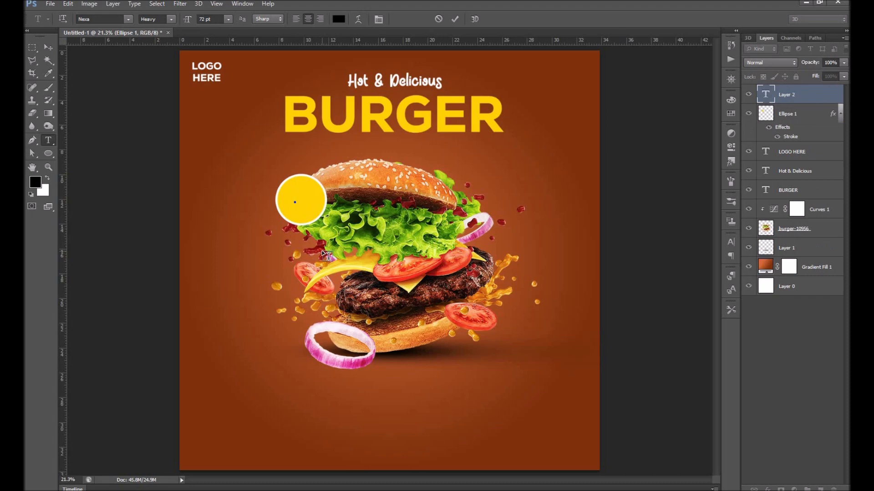
pyautogui.write('50%')
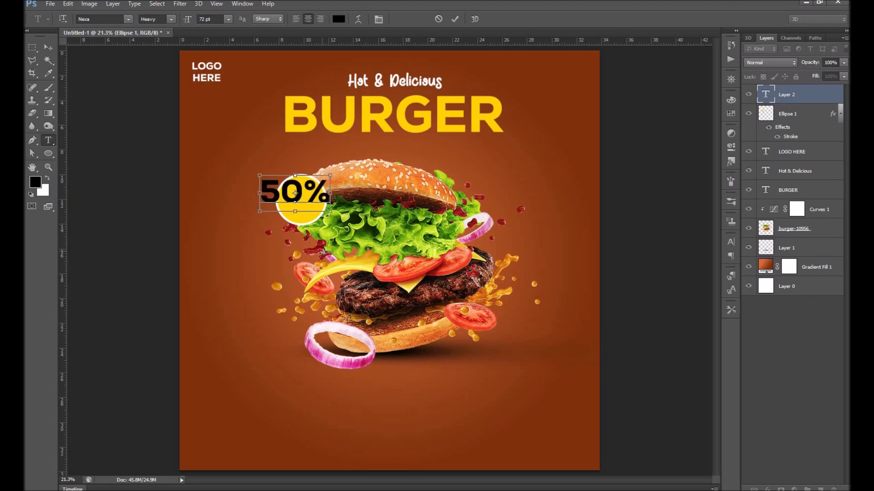
# Set the font of the "50%" text to Montserrat, ExtraBold
pyautogui.hotkey('ctrl', 'a')
pyautogui.write('Mong')
pyautogui.press('Return')
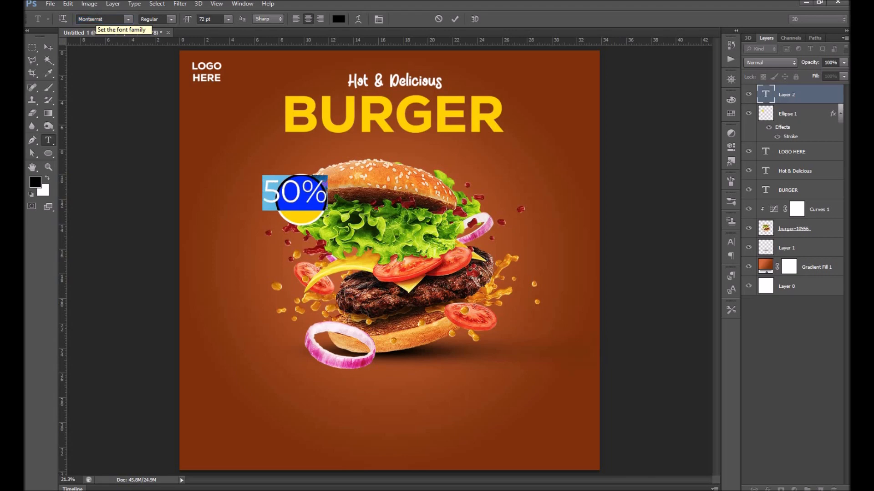
pyautogui.click(157, 18)
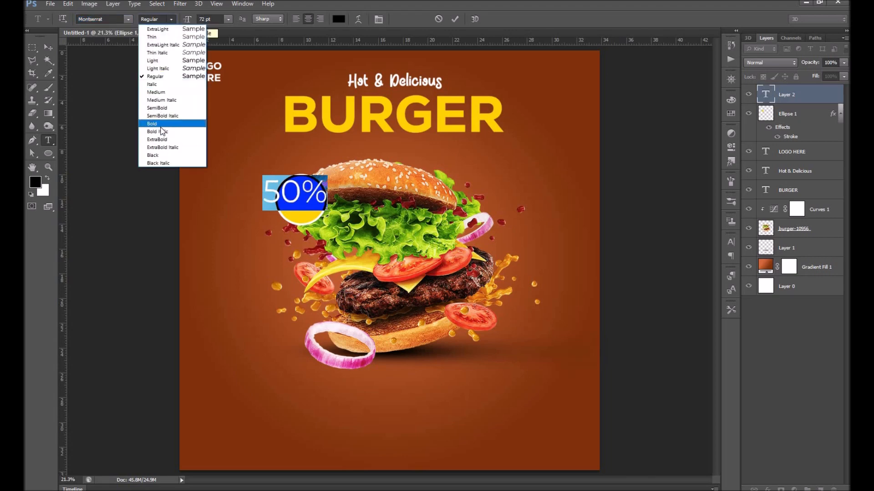
pyautogui.click(159, 139)
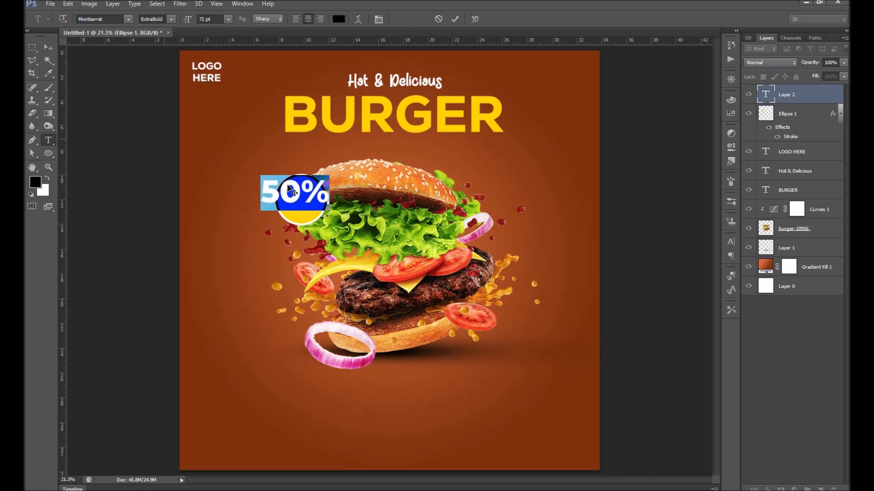
pyautogui.hotkey('ctrl', 'Return')
# Scale the "50%" text to about 58% and centre it inside the yellow circle
pyautogui.press('v')
pyautogui.hotkey('ctrl', 't')
pyautogui.moveTo(325, 181); pyautogui.dragTo(309, 201)
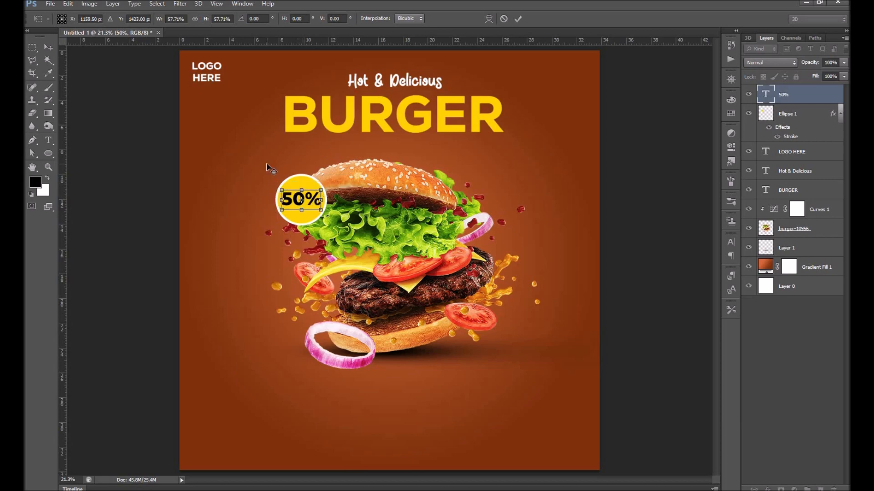
pyautogui.press('Return')
pyautogui.press('Down')
pyautogui.press('Down')
pyautogui.press('Down')
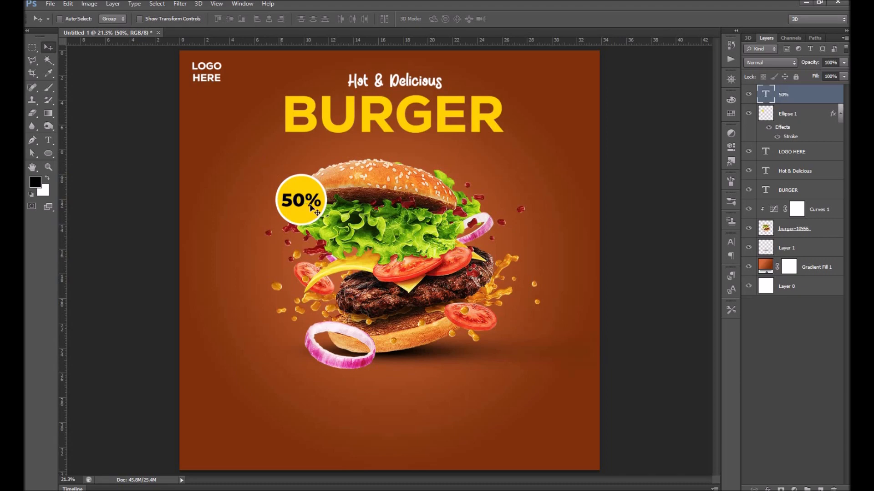
# Duplicate the "50%" text, move the copy directly below it and change its wording to "OFF"
pyautogui.hotkey('ctrl', 'j')
pyautogui.moveTo(309, 206); pyautogui.dragTo(307, 223)
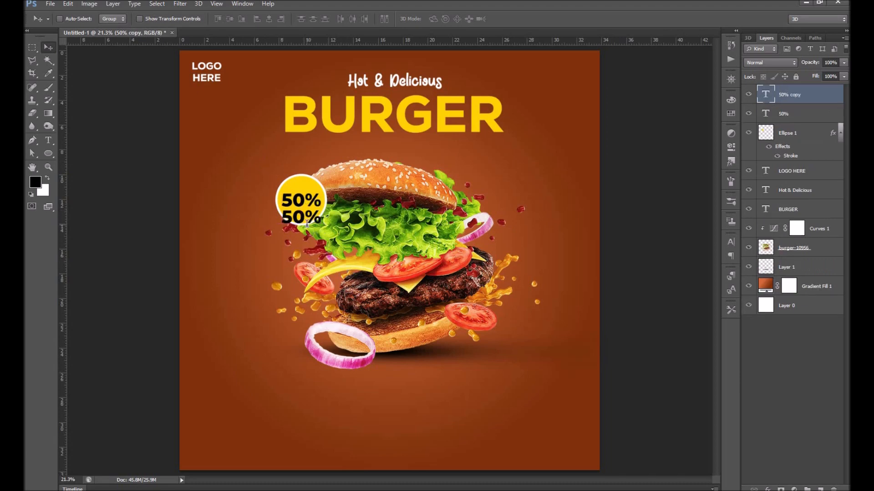
pyautogui.press('t')
pyautogui.doubleClick(306, 220)
pyautogui.write('OFF')
# Reduce the font size of the "OFF" text to 27.7 pt
pyautogui.doubleClick(312, 226)
pyautogui.hotkey('ctrl', 'shift', ',')
pyautogui.hotkey('ctrl', 'shift', ',')
pyautogui.hotkey('ctrl', 'shift', ',')
pyautogui.hotkey('ctrl', 'shift', ',')
pyautogui.hotkey('ctrl', 'shift', ',')
pyautogui.hotkey('ctrl', 'shift', ',')
pyautogui.hotkey('ctrl', 'shift', ',')
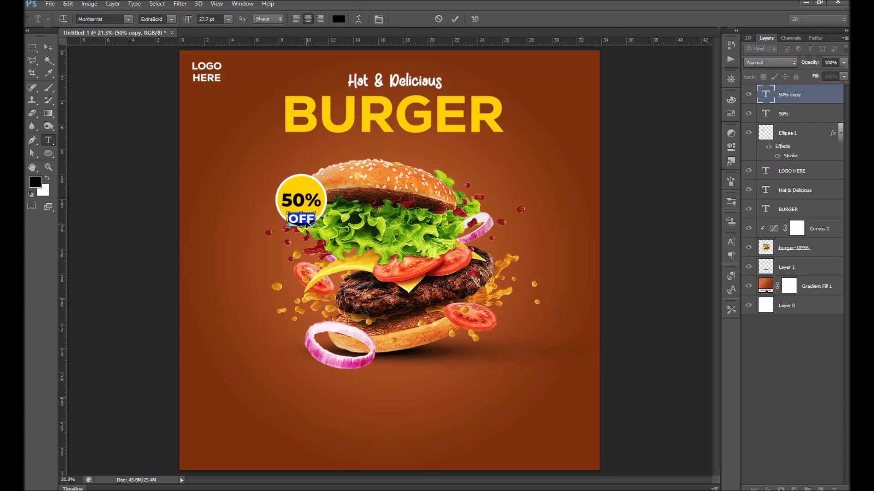
# Move the "OFF" text up beneath "50%", scale it down to about 19 pt and centre it inside the yellow circle
pyautogui.hotkey('ctrl', 'Return')
pyautogui.press('v')
pyautogui.moveTo(307, 230); pyautogui.dragTo(307, 226)
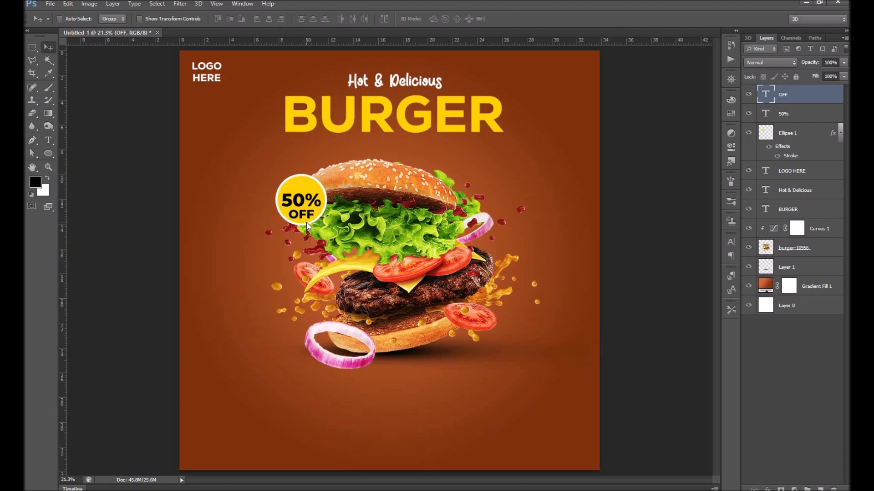
pyautogui.hotkey('ctrl', 't')
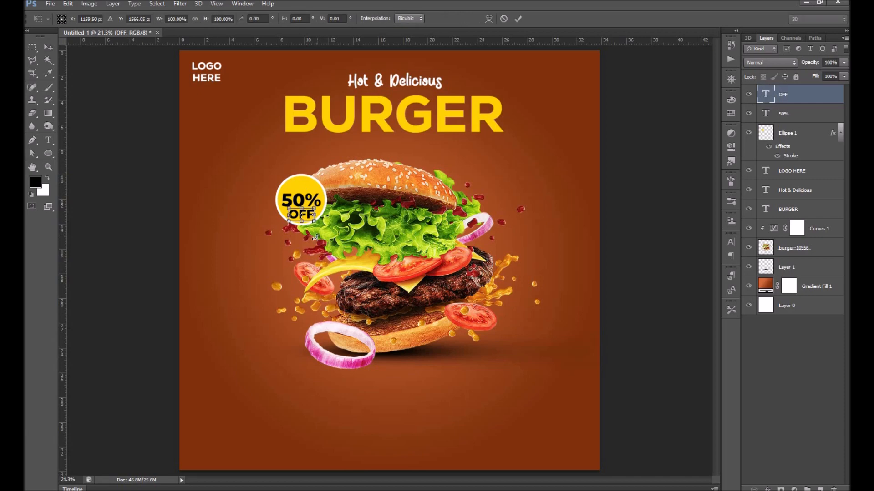
pyautogui.moveTo(304, 217); pyautogui.dragTo(314, 219)
pyautogui.press('Return')
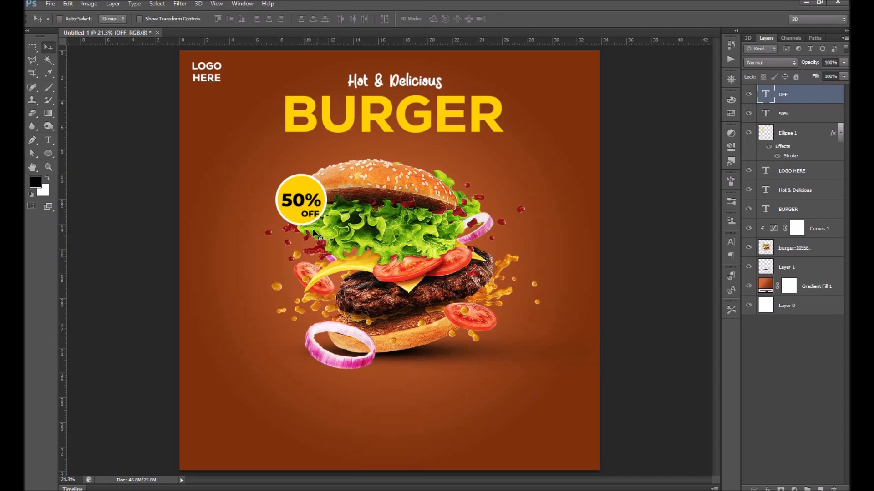
pyautogui.hotkey('shift', 'Left')
pyautogui.hotkey('shift', 'Left')
# Duplicate the "OFF" text above "50%" and change the copy's wording to "GET"
pyautogui.moveTo(303, 214); pyautogui.dragTo(303, 184)
pyautogui.doubleClick(303, 184)
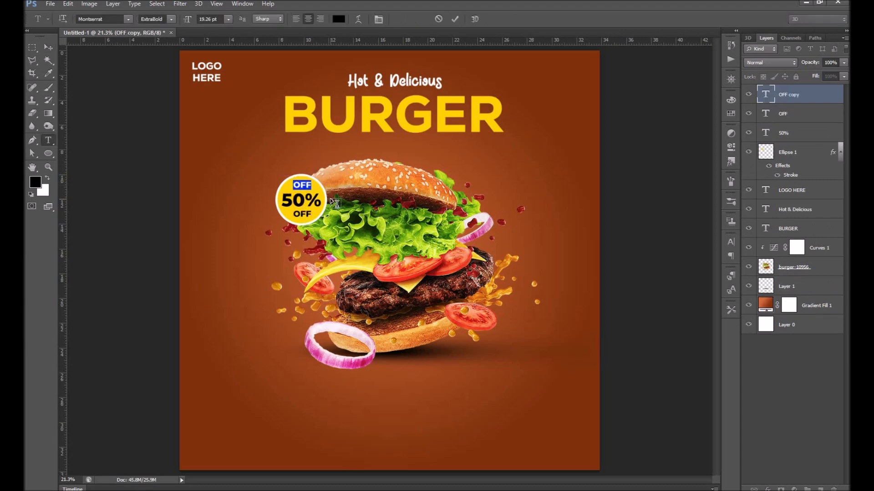
pyautogui.write('GET')
pyautogui.hotkey('ctrl', 'Return')
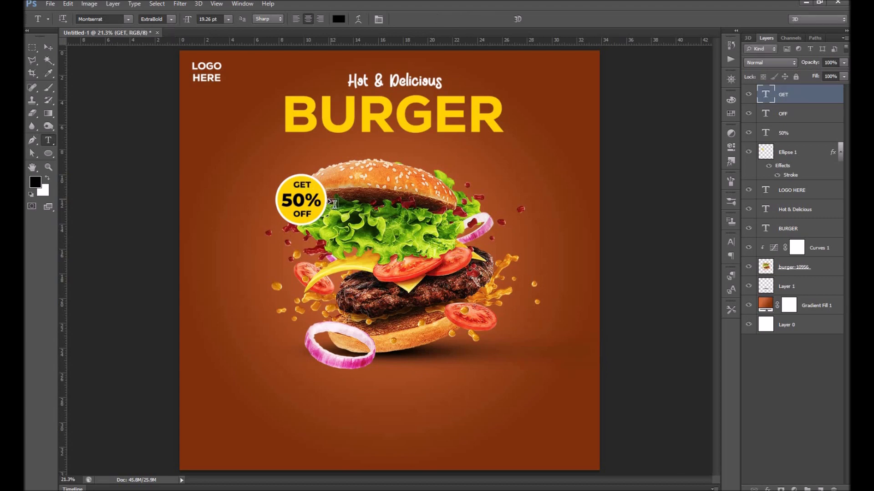
# Set the "GET" text in the badge to a thin font style
pyautogui.doubleClick(302, 183)
pyautogui.click(111, 19)
pyautogui.press('Return')
pyautogui.hotkey('ctrl', 'Return')
pyautogui.doubleClick(307, 217)
pyautogui.hotkey('ctrl', 'Return')
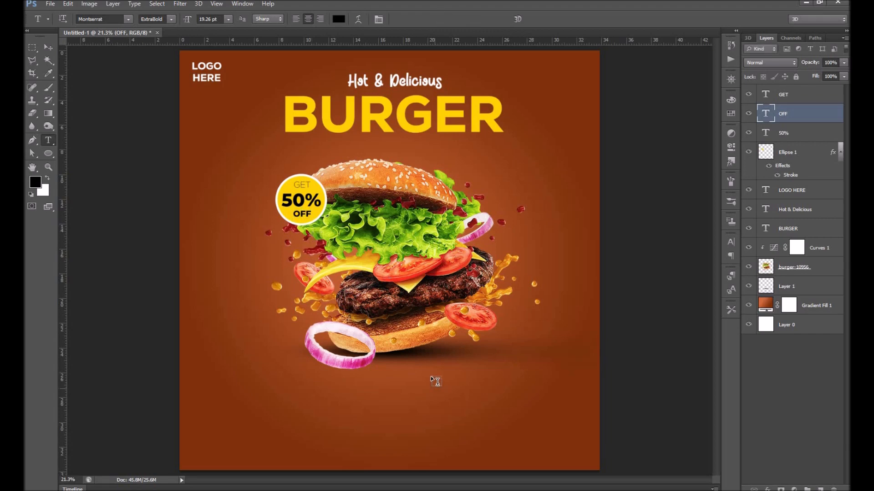
# Draw a small white circle on the empty background beside the badge and rasterize its layer
pyautogui.click(48, 154)
pyautogui.click(91, 170)
pyautogui.click(792, 150)
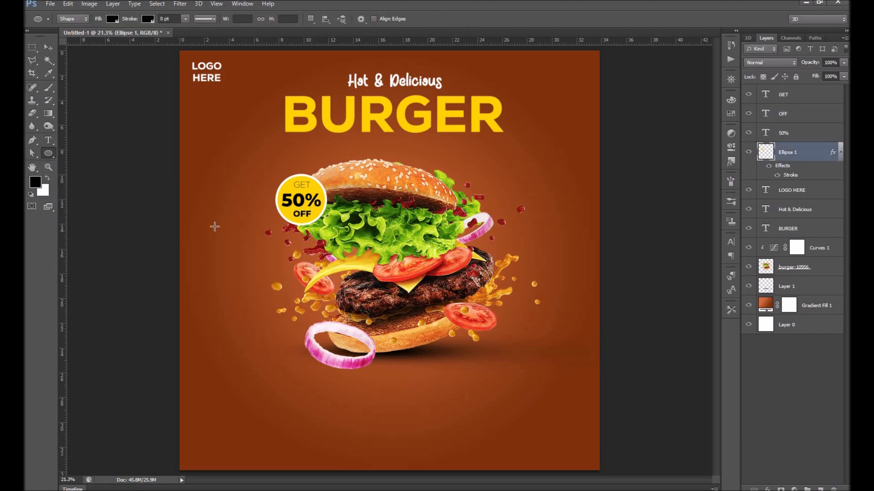
pyautogui.click(47, 179)
pyautogui.moveTo(215, 206)
pyautogui.mouseDown()
pyautogui.moveTo(206, 203)
pyautogui.moveTo(232, 204)
pyautogui.mouseUp()
pyautogui.press('z')
pyautogui.click(231, 204)
pyautogui.rightClick(810, 151)
pyautogui.click(705, 192)
# Duplicate the white dot downward into a vertical column of three and merge the dots into one layer
pyautogui.press('v')
pyautogui.hotkey('ctrl', 'j')
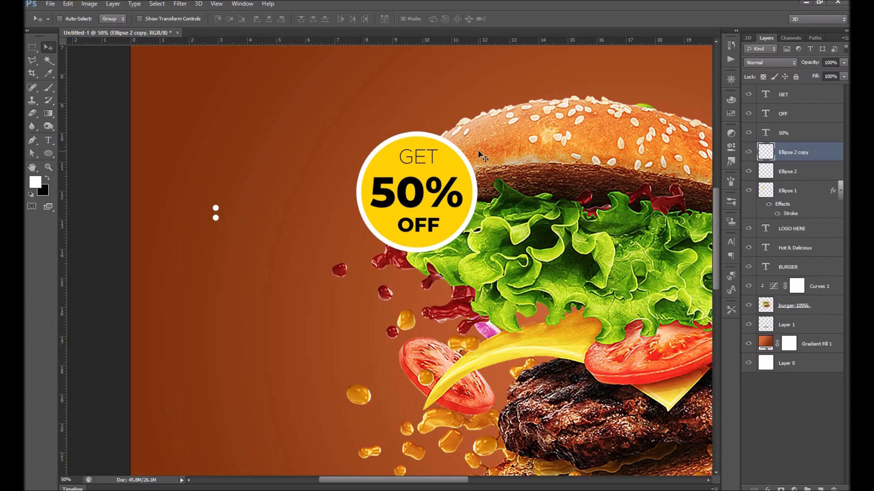
pyautogui.hotkey('ctrl', 'j')
pyautogui.hotkey('ctrl', 'e')
pyautogui.keyDown('shift'); pyautogui.click(790, 191); pyautogui.keyUp('shift')
pyautogui.hotkey('ctrl', 'e')
# Duplicate and merge the dot column sideways to form a grid of four columns by three rows
pyautogui.moveTo(795, 153); pyautogui.dragTo(820, 488)
pyautogui.hotkey('shift', 'Right')
pyautogui.hotkey('shift', 'Right')
pyautogui.hotkey('shift', 'Right')
pyautogui.hotkey('shift', 'Right')
pyautogui.keyDown('shift'); pyautogui.click(795, 172); pyautogui.keyUp('shift')
pyautogui.hotkey('ctrl', 'e')
pyautogui.hotkey('ctrl', 'j')
pyautogui.hotkey('shift', 'Right')
pyautogui.hotkey('shift', 'Right')
pyautogui.hotkey('shift', 'Right')
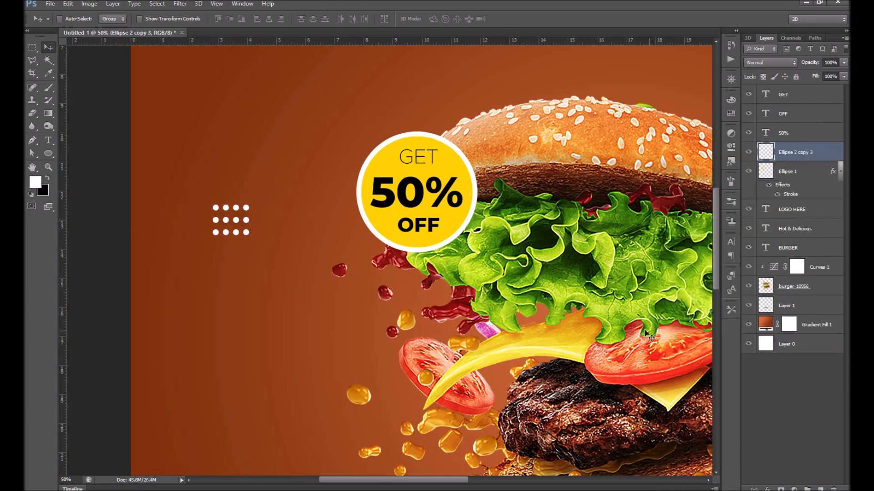
# Extend the dot grid and place copies under the logo, beside the burger and in both lower corners, rotating two of them upright
pyautogui.hotkey('ctrl', '0')
pyautogui.hotkey('ctrl', 't')
pyautogui.moveTo(522, 438); pyautogui.dragTo(204, 442)
pyautogui.hotkey('ctrl', 'j')
pyautogui.hotkey('ctrl', 'e')
pyautogui.keyDown('ctrl'); pyautogui.click(337, 443); pyautogui.keyUp('ctrl')
pyautogui.hotkey('ctrl', 't')
pyautogui.moveTo(232, 409); pyautogui.dragTo(238, 470)
pyautogui.press('Return')
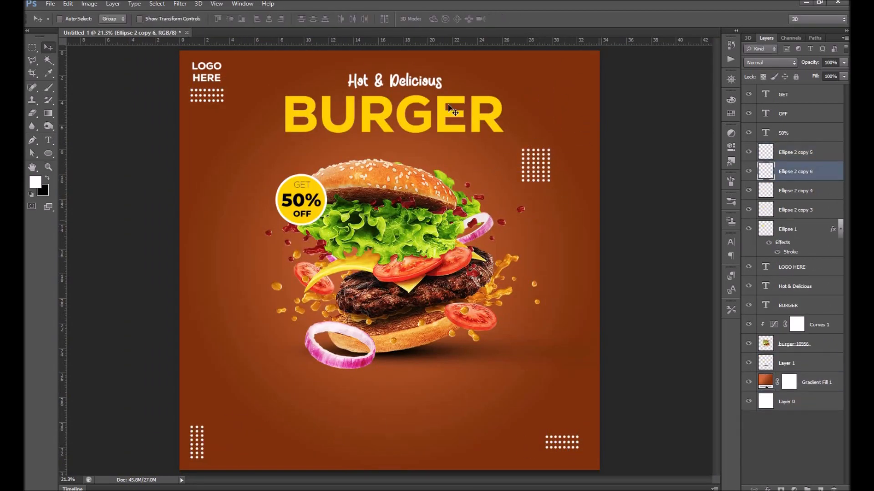
# Draw a thin white ellipse near the end of the BURGER headline and rasterize its layer
pyautogui.click(47, 153)
pyautogui.moveTo(213, 373); pyautogui.dragTo(527, 89)
pyautogui.rightClick(805, 177)
pyautogui.click(722, 193)
# Shape the ellipse into a horizontal ray after the BURGER headline, with a copy above it angled upward
pyautogui.press('v')
pyautogui.hotkey('ctrl', 't')
pyautogui.press('Return')
pyautogui.hotkey('ctrl', 't')
pyautogui.press('Return')
# Duplicate the angled ray below the horizontal one and flip the copy vertically
pyautogui.hotkey('ctrl', 'j')
pyautogui.moveTo(529, 132); pyautogui.dragTo(531, 132)
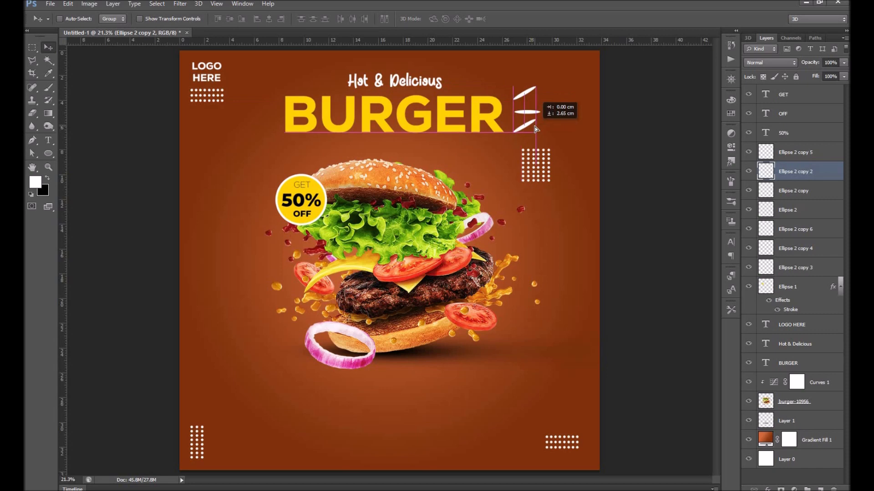
pyautogui.hotkey('ctrl', 't')
pyautogui.rightClick(531, 124)
pyautogui.click(562, 281)
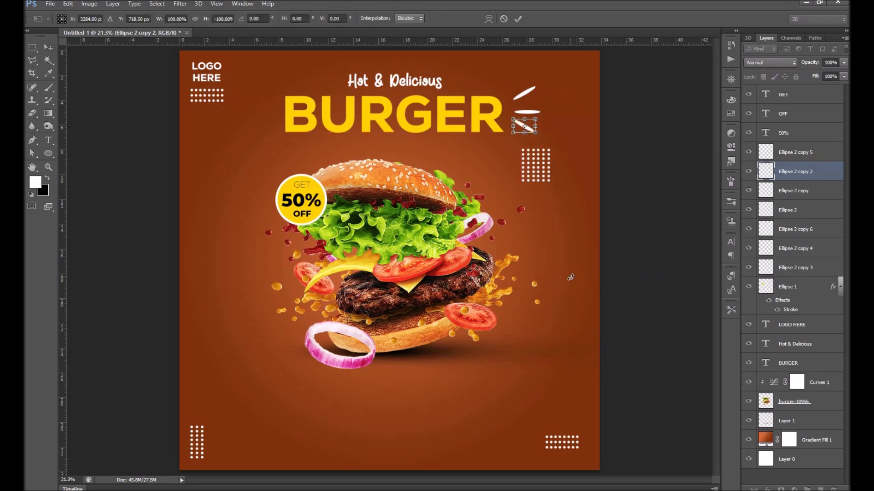
pyautogui.press('Return')
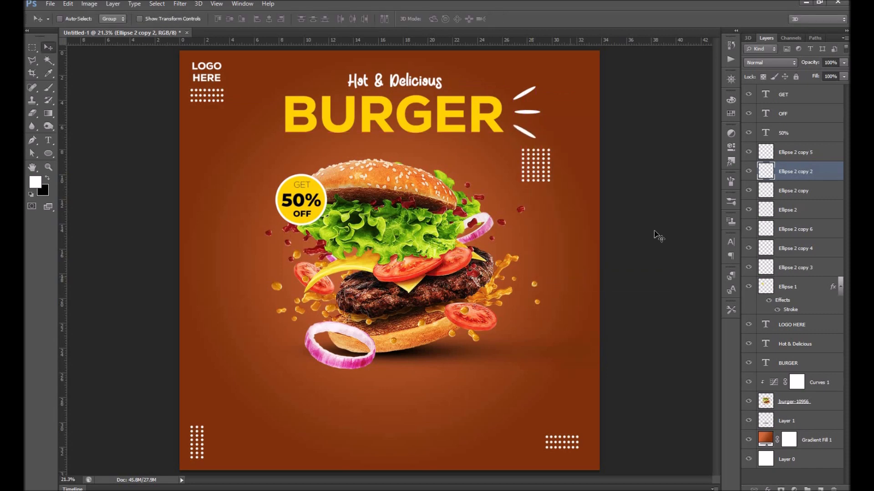
# Fill the lower and upper rays with the yellow sampled from the BURGER headline
pyautogui.keyDown('ctrl'); pyautogui.click(765, 172); pyautogui.keyUp('ctrl')
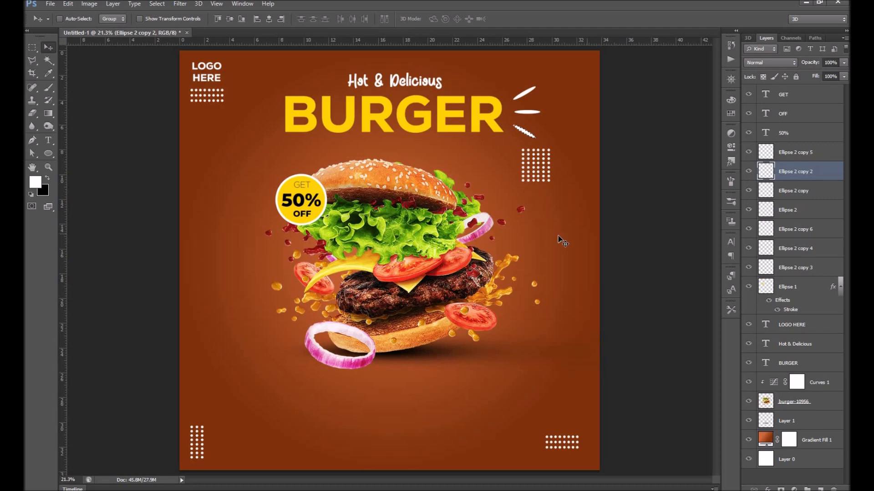
pyautogui.press('i')
pyautogui.click(459, 127)
pyautogui.hotkey('alt', 'BackSpace')
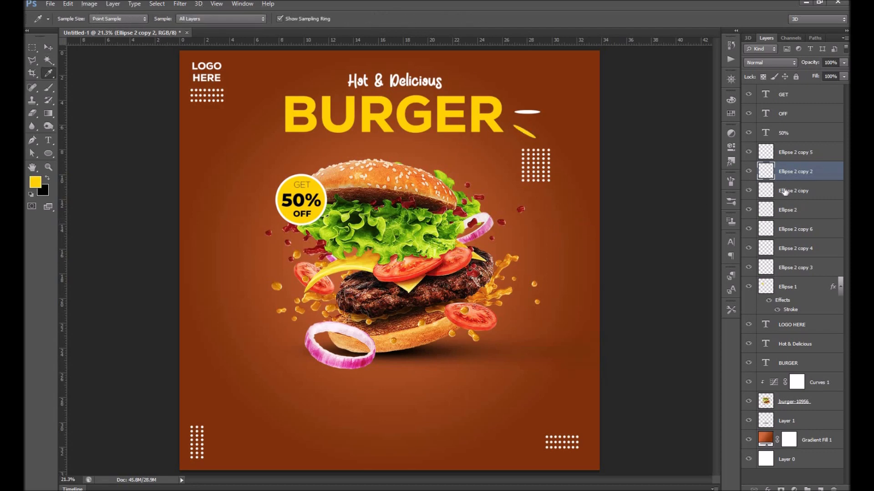
pyautogui.click(761, 194)
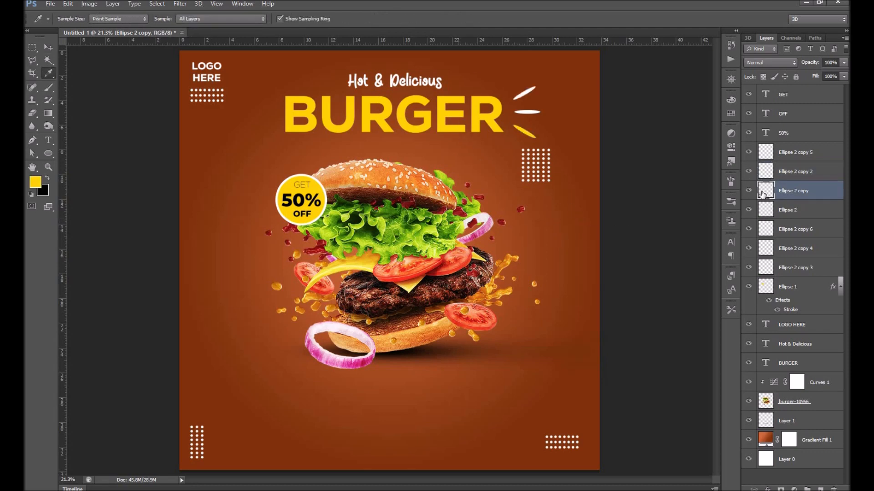
# Merge the three rays and place a horizontally flipped copy on the opposite side of the BURGER headline
pyautogui.keyDown('shift'); pyautogui.click(807, 156); pyautogui.keyUp('shift')
pyautogui.hotkey('ctrl', 'e')
pyautogui.press('v')
pyautogui.hotkey('ctrl', 'j')
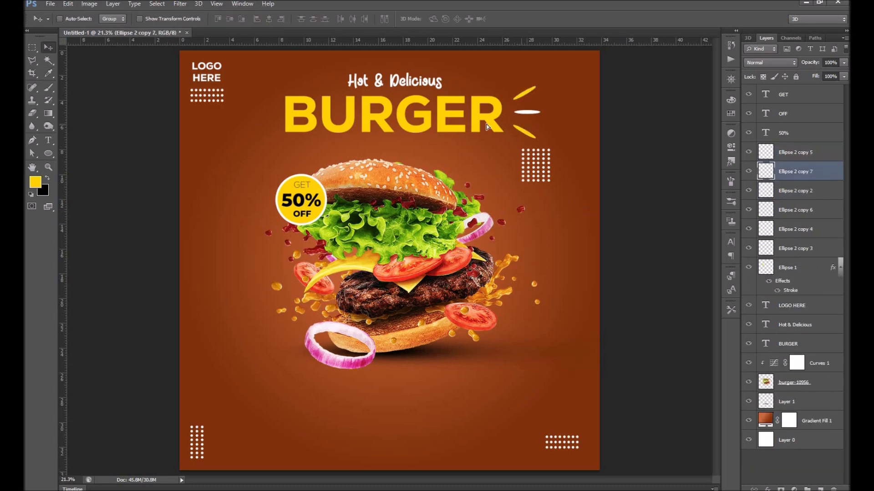
pyautogui.moveTo(291, 123); pyautogui.dragTo(272, 130)
pyautogui.hotkey('ctrl', 't')
pyautogui.rightClick(269, 126)
pyautogui.click(291, 268)
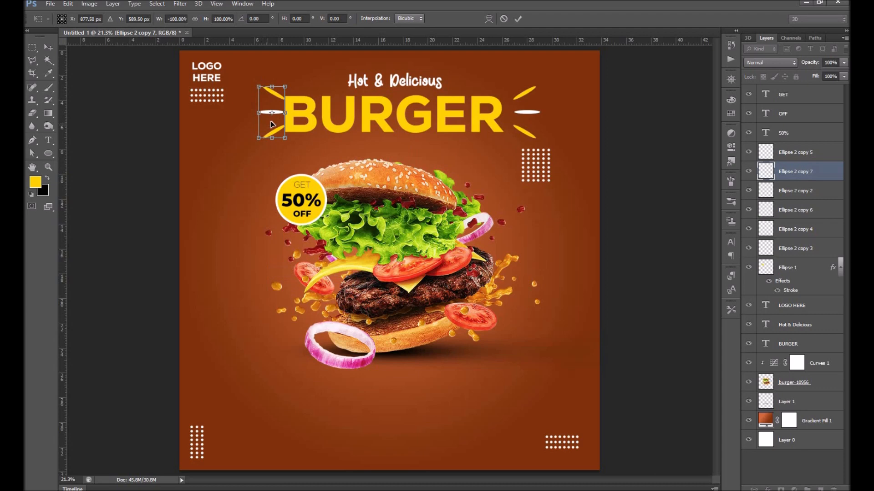
pyautogui.moveTo(258, 126); pyautogui.dragTo(254, 126)
pyautogui.press('Return')
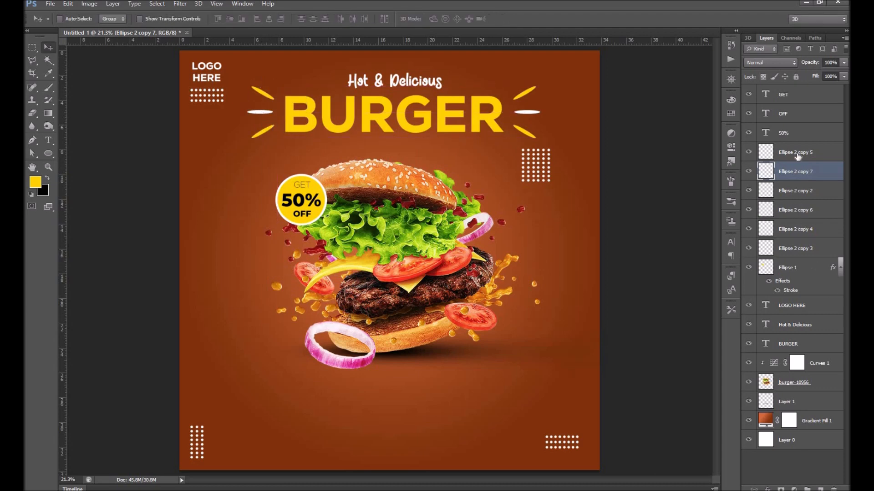
# Scale both ray groups down together so they sit closer to the BURGER headline
pyautogui.keyDown('shift'); pyautogui.click(768, 189); pyautogui.keyUp('shift')
pyautogui.hotkey('ctrl', 't')
pyautogui.moveTo(540, 88)
pyautogui.mouseDown()
pyautogui.moveTo(451, 95)
pyautogui.moveTo(481, 125)
pyautogui.moveTo(512, 121)
pyautogui.mouseUp()
pyautogui.press('Return')
# Draw a yellow rounded rectangle with a 150 px radius centred below the burger and rasterize its layer
pyautogui.click(770, 182)
pyautogui.click(769, 191)
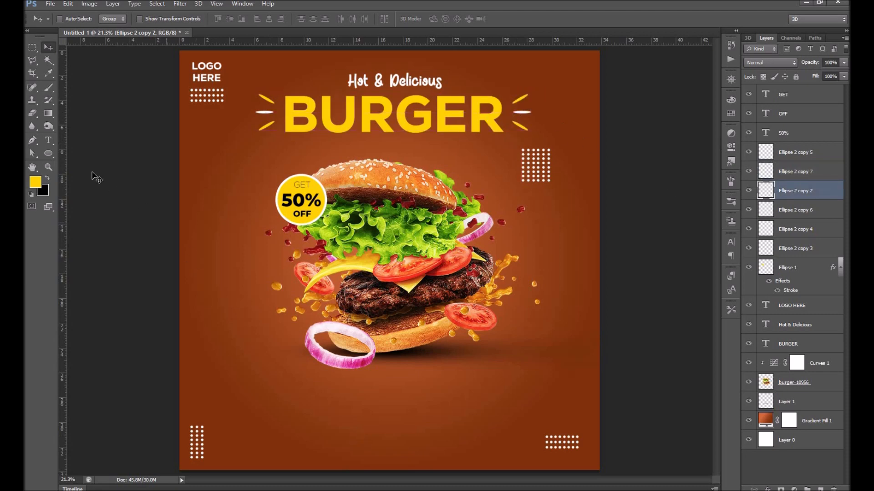
pyautogui.click(49, 154)
pyautogui.click(83, 162)
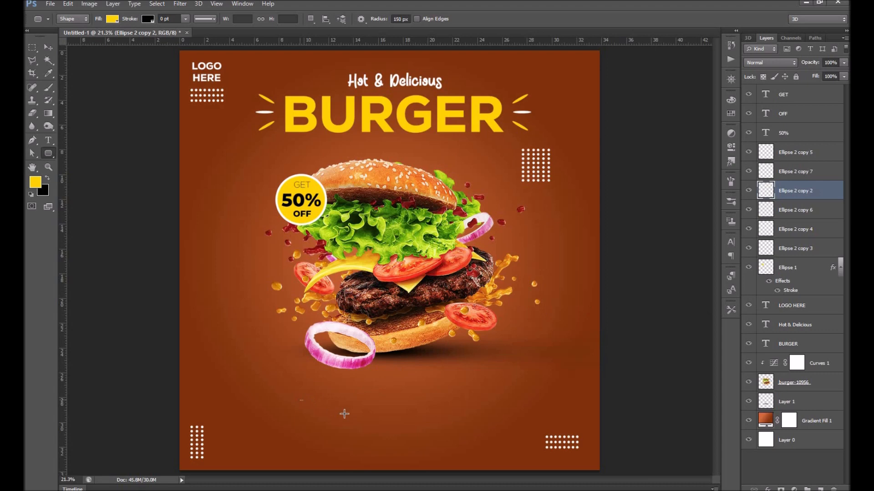
pyautogui.moveTo(344, 414); pyautogui.dragTo(417, 424)
pyautogui.press('v')
pyautogui.rightClick(824, 191)
pyautogui.click(714, 191)
# Add "ORDER NOW" in black Nexa Heavy and scale it to fit inside the yellow button, leaving room after the text
pyautogui.press('t')
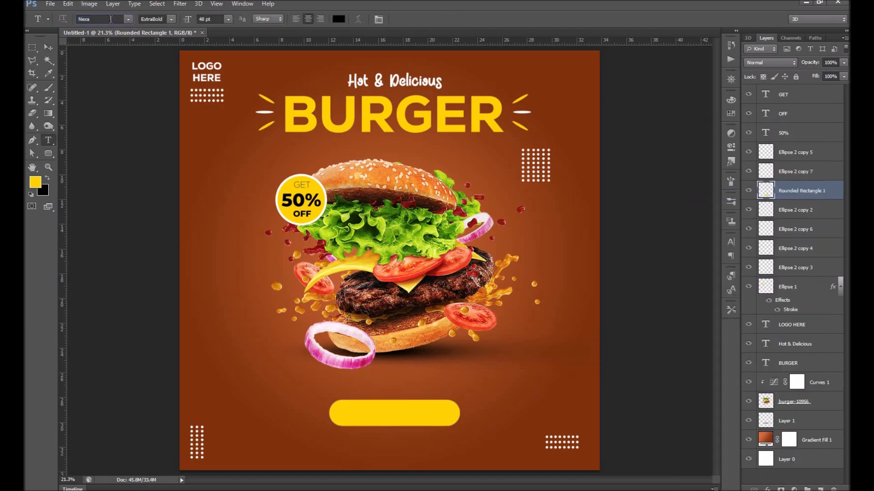
pyautogui.click(159, 37)
pyautogui.click(385, 438)
pyautogui.write('ORDER NOW')
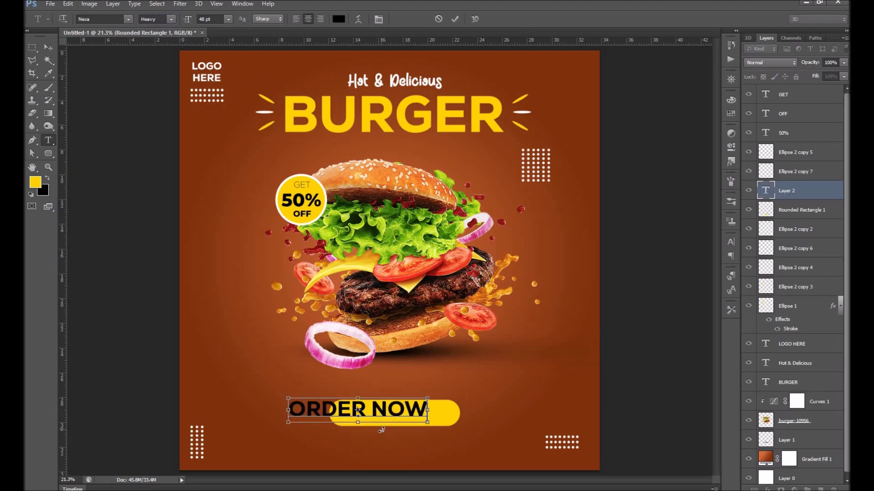
pyautogui.hotkey('ctrl', 'Return')
pyautogui.hotkey('ctrl', 't')
pyautogui.moveTo(402, 417); pyautogui.dragTo(424, 413)
pyautogui.press('Return')
# Draw a chevron arrow custom shape after the "ORDER NOW" text inside the button
pyautogui.rightClick(51, 154)
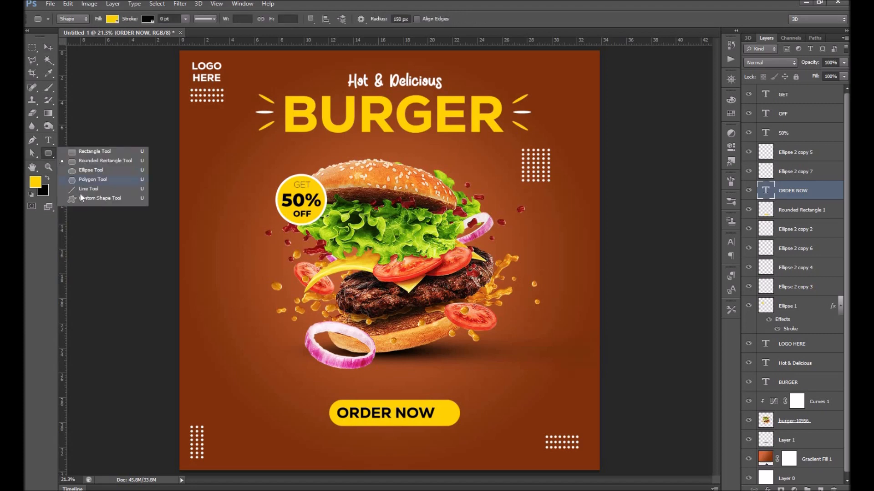
pyautogui.click(79, 196)
pyautogui.click(405, 20)
pyautogui.scroll(-3, 441, 92)
pyautogui.moveTo(440, 47); pyautogui.dragTo(444, 65)
pyautogui.click(350, 60)
pyautogui.moveTo(444, 408); pyautogui.dragTo(456, 419)
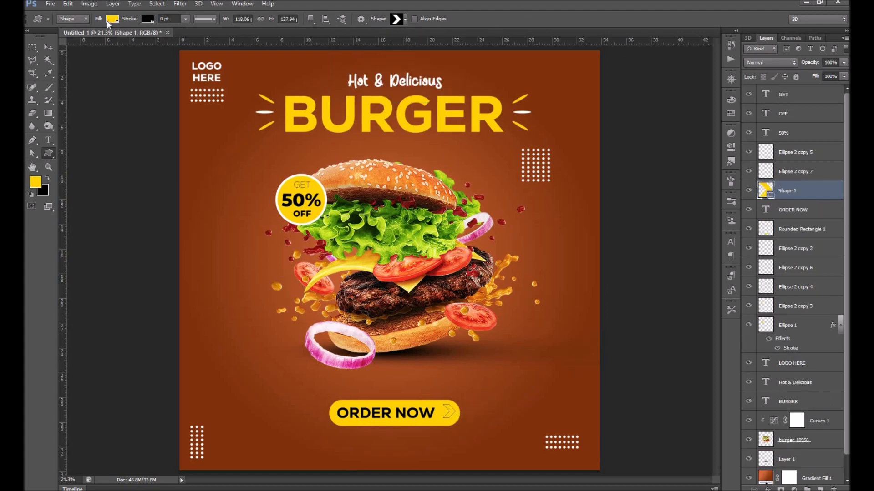
# Fill the chevron arrow with black (000000) and rasterize its layer
pyautogui.doubleClick(765, 190)
pyautogui.click(612, 262)
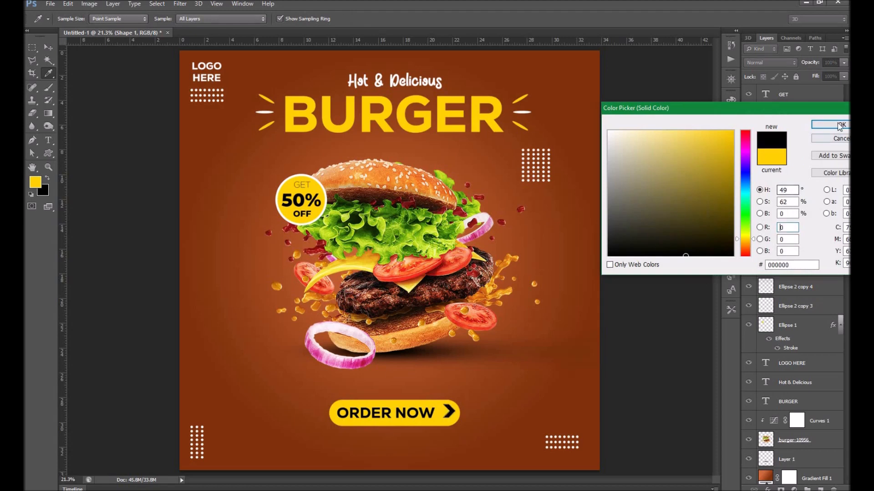
pyautogui.click(828, 124)
pyautogui.press('v')
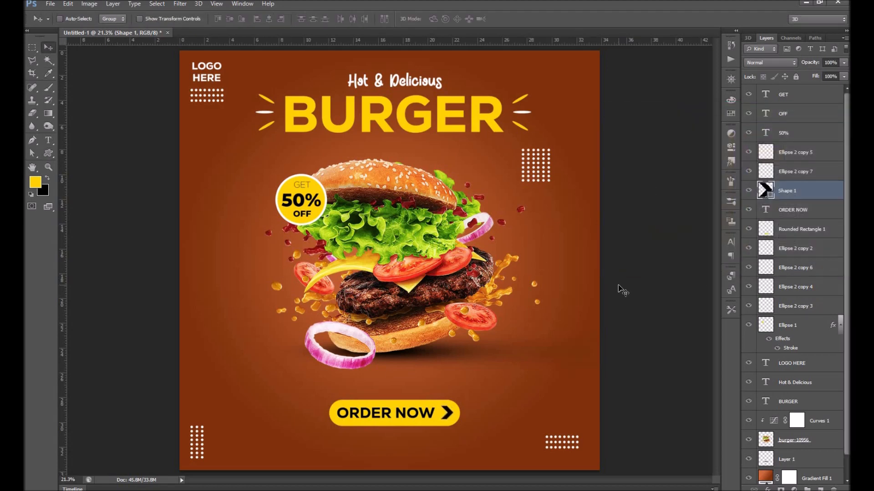
pyautogui.rightClick(807, 198)
pyautogui.click(736, 195)
# Add the text "Lorem epsum" below the button in Nexa Extra Light, coloured near-white (fffcfc)
pyautogui.press('t')
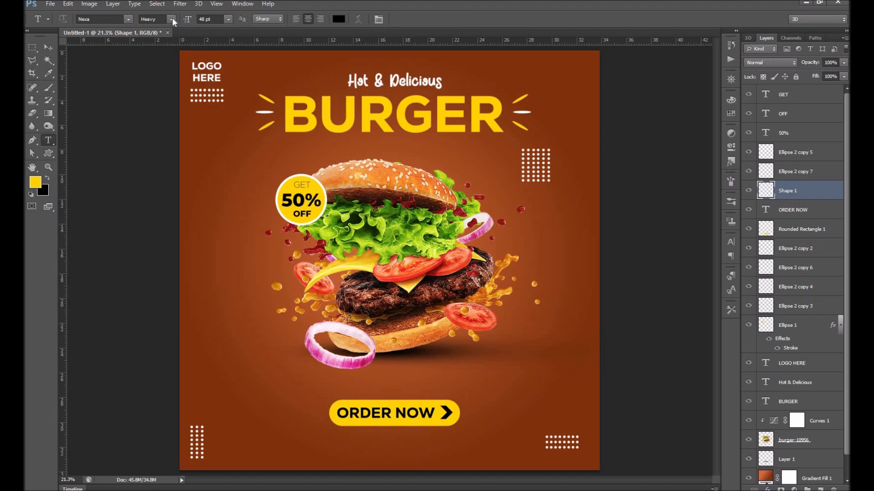
pyautogui.click(327, 443)
pyautogui.write('Lorem')
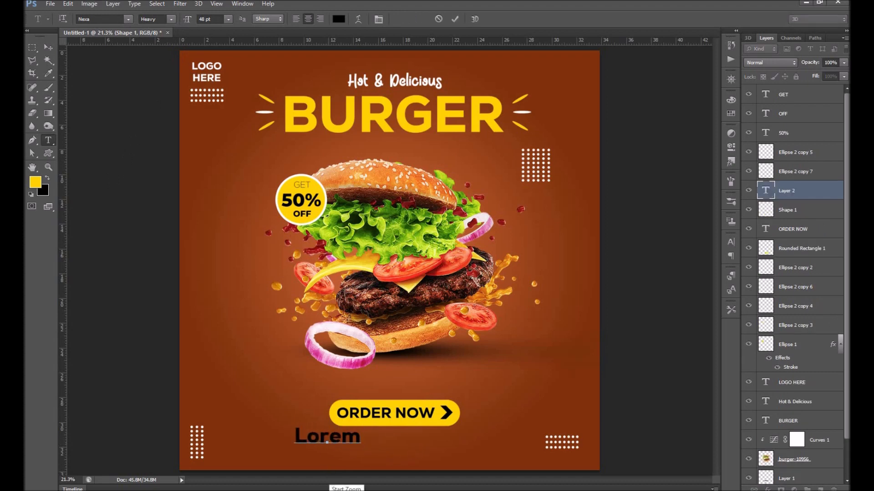
pyautogui.write('epsum')
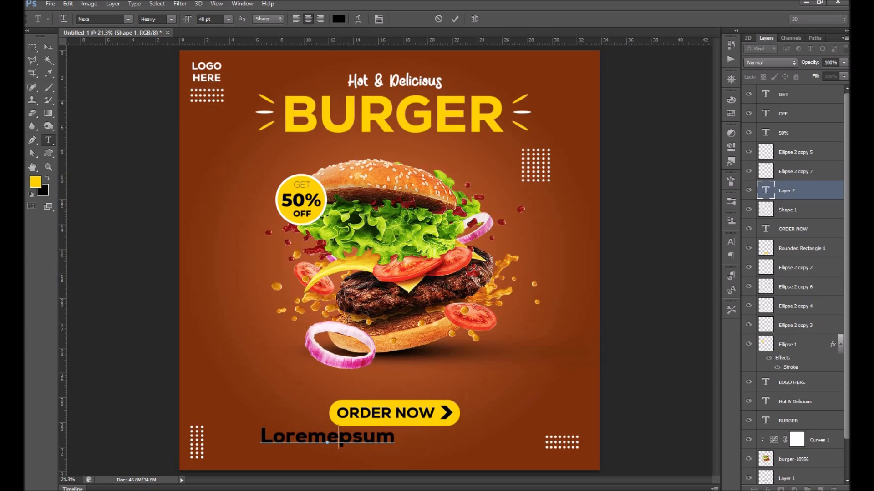
pyautogui.hotkey('ctrl', 'a')
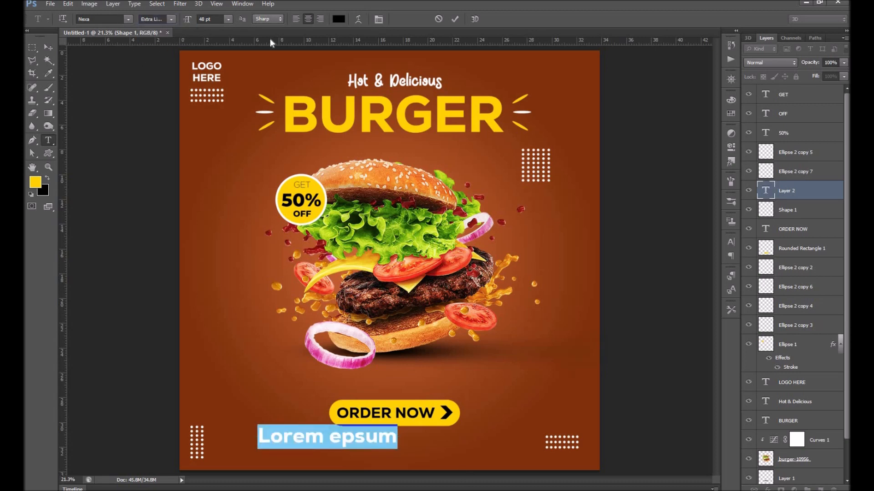
pyautogui.click(338, 19)
pyautogui.click(610, 132)
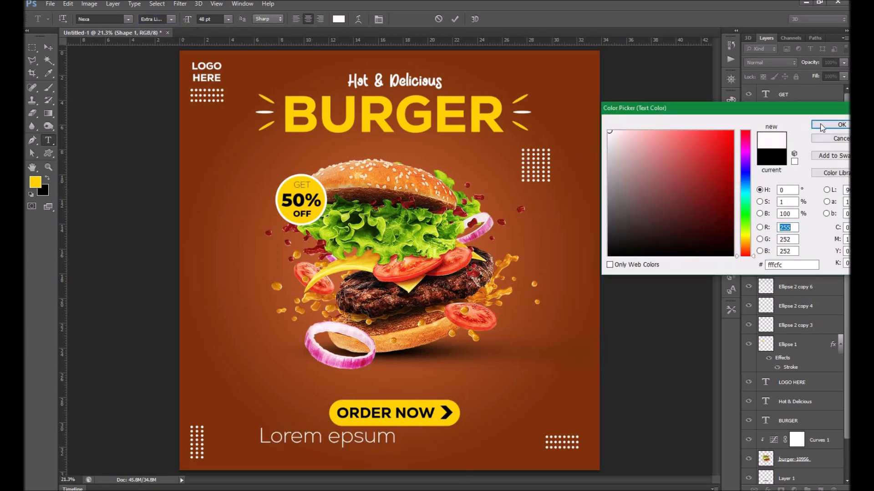
pyautogui.click(821, 125)
# Reduce the font size of the "Lorem epsum" text to 16 pt
pyautogui.hotkey('ctrl', 'shift', ',')
pyautogui.hotkey('ctrl', 'shift', ',')
pyautogui.hotkey('ctrl', 'shift', ',')
pyautogui.hotkey('ctrl', 'shift', ',')
pyautogui.hotkey('ctrl', 'shift', ',')
pyautogui.hotkey('ctrl', 'shift', ',')
pyautogui.hotkey('ctrl', 'shift', ',')
pyautogui.hotkey('ctrl', 'shift', ',')
pyautogui.hotkey('ctrl', 'shift', ',')
pyautogui.hotkey('ctrl', 'shift', ',')
pyautogui.hotkey('ctrl', 'shift', ',')
pyautogui.hotkey('ctrl', 'shift', ',')
pyautogui.hotkey('ctrl', 'shift', ',')
pyautogui.hotkey('ctrl', 'shift', ',')
pyautogui.hotkey('ctrl', 'shift', ',')
pyautogui.hotkey('ctrl', 'shift', ',')
# Repeat the "Lorem epsum" text by copying and pasting it into a three-line placeholder paragraph
pyautogui.hotkey('ctrl', 'c')
pyautogui.press('Right')
pyautogui.hotkey('ctrl', 'v')
pyautogui.hotkey('ctrl', 'a')
pyautogui.press('Right')
pyautogui.hotkey('ctrl', 'v')
pyautogui.hotkey('ctrl', 'a')
pyautogui.hotkey('ctrl', 'c')
pyautogui.press('Right')
pyautogui.hotkey('ctrl', 'v')
pyautogui.hotkey('ctrl', 'a')
pyautogui.press('Right')
pyautogui.press('Return')
pyautogui.hotkey('ctrl', 'v')
pyautogui.hotkey('ctrl', 'v')
pyautogui.press('Return')
pyautogui.hotkey('ctrl', 'v')
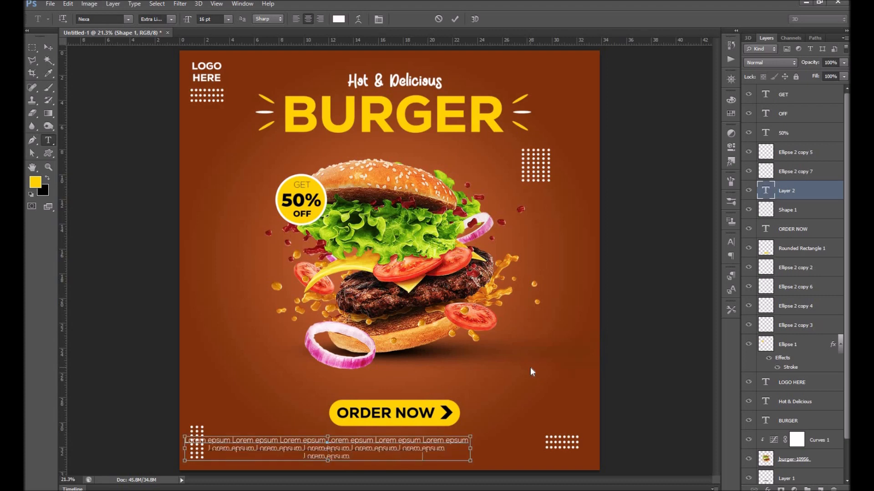
# Paste more "Lorem epsum" repetitions to fill out the third line of the placeholder paragraph
pyautogui.hotkey('ctrl', 'v')
pyautogui.hotkey('ctrl', 'v')
pyautogui.hotkey('ctrl', 'v')
pyautogui.hotkey('ctrl', 'Return')
# Scale the "Lorem epsum" paragraph down slightly and centre it beneath the ORDER NOW button
pyautogui.press('v')
pyautogui.moveTo(342, 488); pyautogui.dragTo(393, 488)
pyautogui.hotkey('ctrl', 't')
pyautogui.moveTo(530, 437); pyautogui.dragTo(507, 439)
pyautogui.press('Return')
pyautogui.moveTo(448, 451); pyautogui.dragTo(447, 450)
# Paste the diagonal-line texture directly above the gradient background layer, scaled to cover the canvas, and invert its colours
pyautogui.hotkey('ctrl', 'v')
pyautogui.moveTo(416, 273); pyautogui.dragTo(797, 451)
pyautogui.hotkey('ctrl', 't')
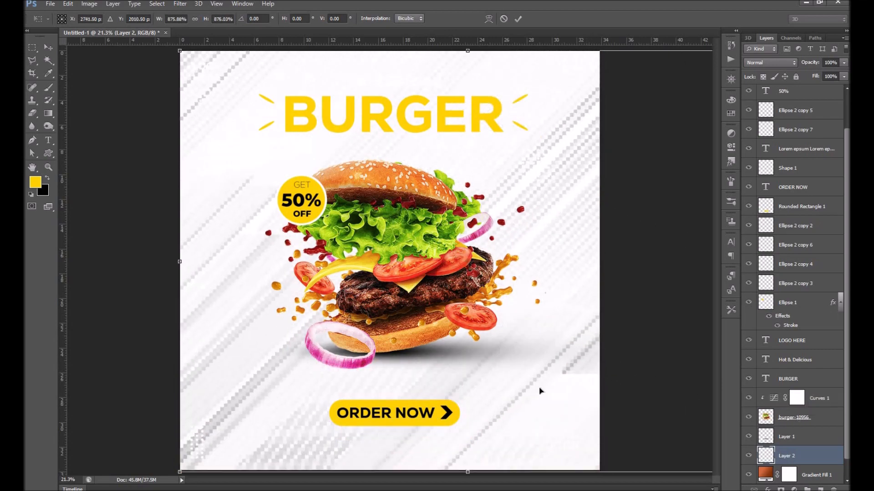
pyautogui.press('Return')
pyautogui.moveTo(555, 277); pyautogui.dragTo(523, 252)
pyautogui.hotkey('ctrl', 'i')
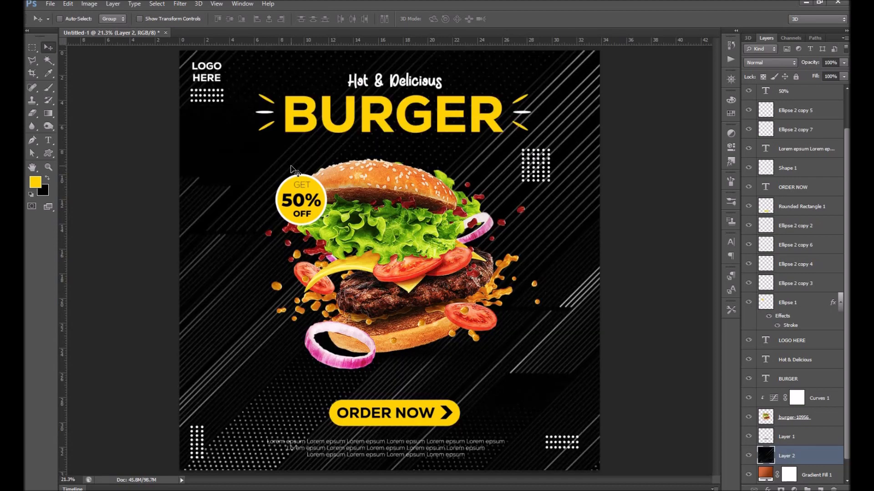
# Set the diagonal-line texture layer's blend mode to Color Dodge and lower its opacity to a faint overlay
pyautogui.click(769, 62)
pyautogui.click(763, 82)
pyautogui.press('Down')
pyautogui.press('Down')
pyautogui.press('Down')
pyautogui.press('Down')
pyautogui.press('Down')
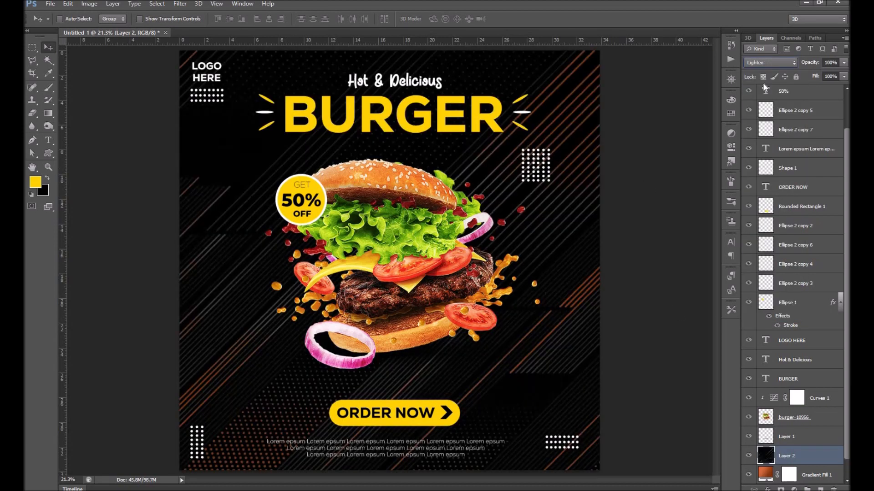
pyautogui.press('Down')
pyautogui.press('Down')
pyautogui.press('Down')
pyautogui.press('Down')
pyautogui.press('Down')
pyautogui.press('Down')
pyautogui.press('Down')
pyautogui.press('Down')
pyautogui.press('Down')
pyautogui.press('Down')
pyautogui.press('Up')
pyautogui.press('Up')
pyautogui.press('Up')
pyautogui.press('Up')
pyautogui.press('Up')
pyautogui.press('Up')
pyautogui.press('Up')
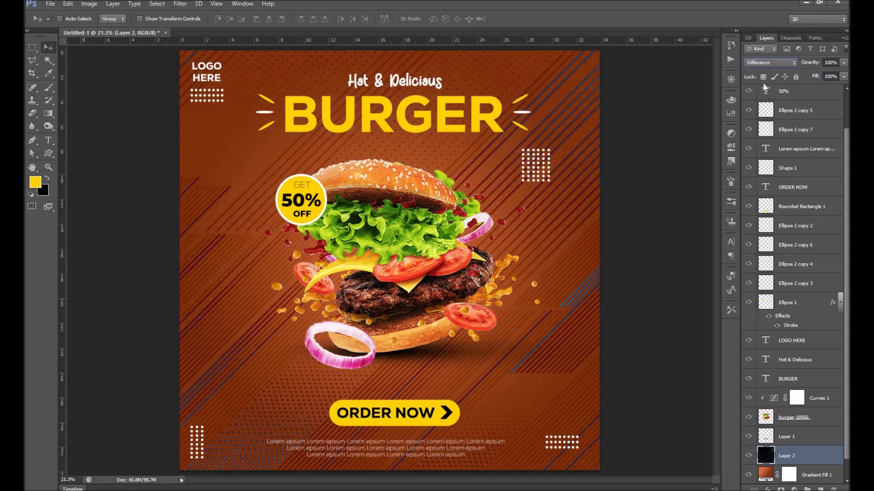
pyautogui.press('Up')
pyautogui.press('Up')
pyautogui.press('Up')
pyautogui.press('Up')
pyautogui.press('Up')
pyautogui.press('Up')
pyautogui.press('Up')
pyautogui.press('Up')
pyautogui.press('Up')
pyautogui.press('Up')
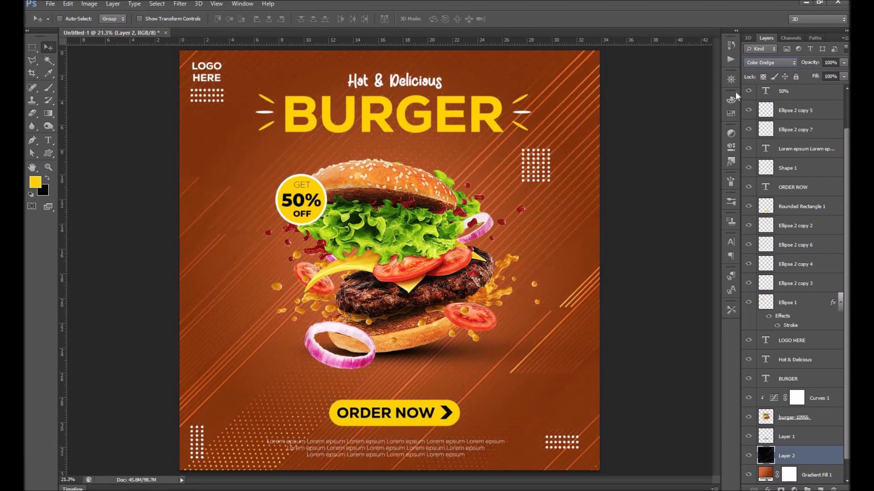
pyautogui.moveTo(785, 63); pyautogui.dragTo(771, 67)
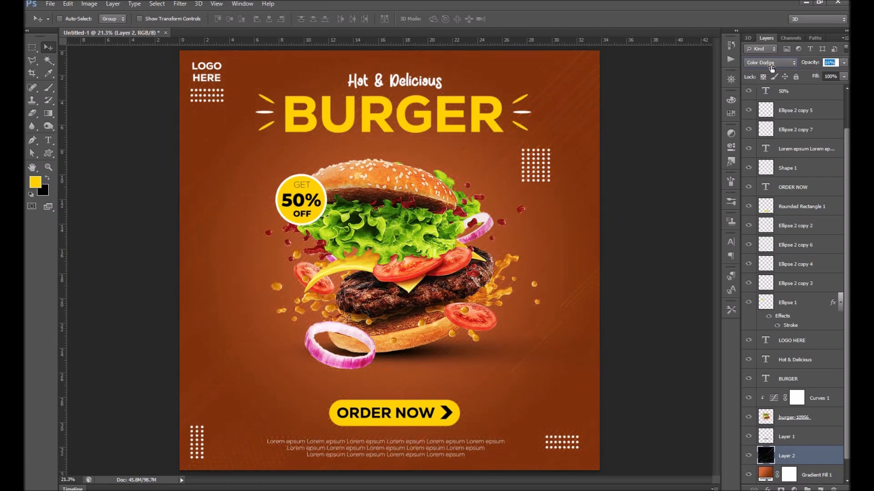
pyautogui.press('Return')
# Move the whole GET 50% OFF badge slightly up and right beside the top bun
pyautogui.keyDown('ctrl'); pyautogui.keyDown('shift'); pyautogui.click(300, 201); pyautogui.keyUp('shift'); pyautogui.keyUp('ctrl')
pyautogui.moveTo(301, 200)
pyautogui.mouseDown()
pyautogui.moveTo(512, 306)
pyautogui.moveTo(292, 230)
pyautogui.moveTo(305, 189)
pyautogui.mouseUp()
# Add a stack of short yellow diagonal lines beside the burger's upper left, with a mirrored copy at its lower right
pyautogui.press('u')
pyautogui.moveTo(227, 218)
pyautogui.mouseDown()
pyautogui.moveTo(241, 199)
pyautogui.moveTo(244, 244)
pyautogui.moveTo(566, 352)
pyautogui.moveTo(212, 191)
pyautogui.mouseUp()
pyautogui.press('v')
pyautogui.hotkey('ctrl', 'e')
pyautogui.hotkey('ctrl', 't')
pyautogui.press('Return')
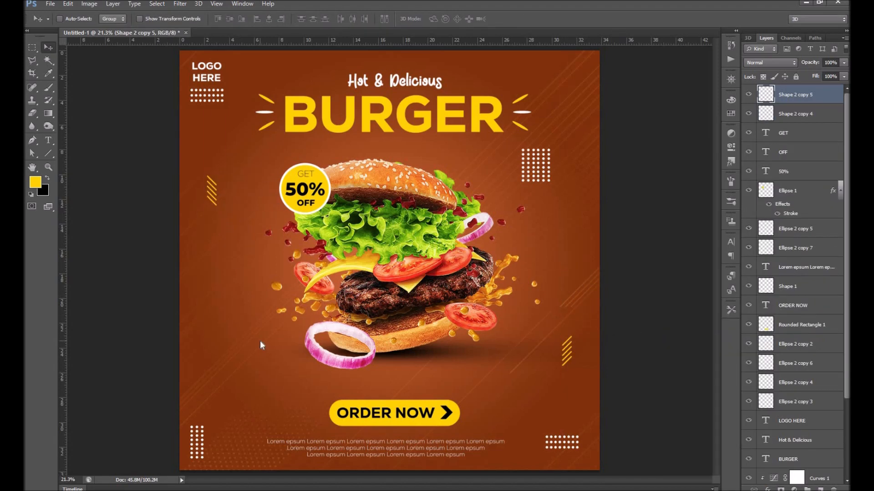
# Draw a near-white wavy arrow custom shape about 489 by 105 px to the left of the burger
pyautogui.hotkey('shift', 'u')
pyautogui.click(399, 19)
pyautogui.click(35, 182)
pyautogui.click(611, 129)
pyautogui.click(829, 127)
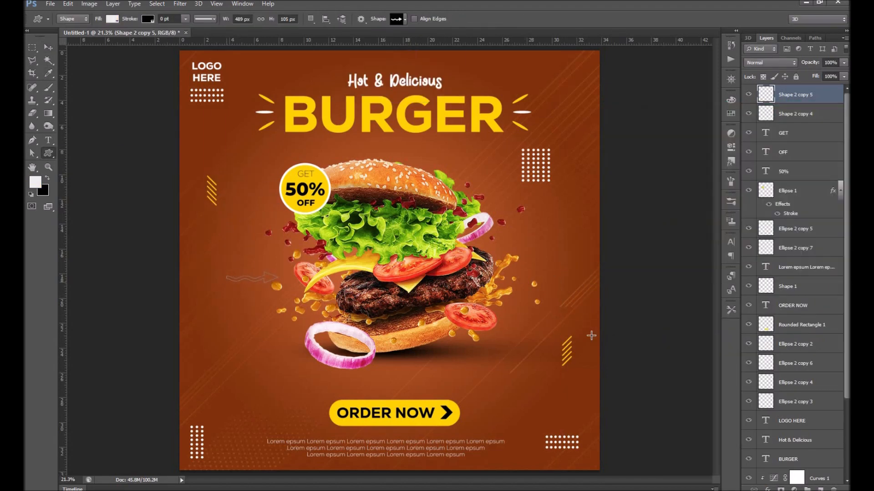
pyautogui.moveTo(228, 259); pyautogui.dragTo(278, 295)
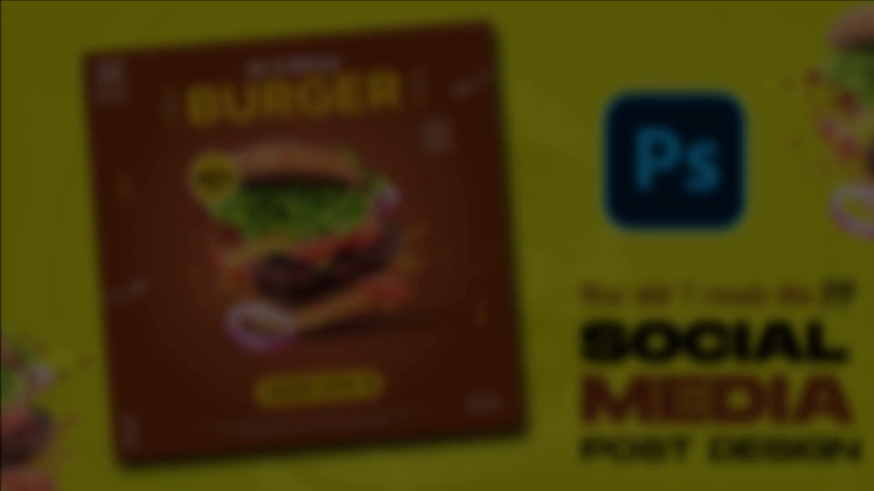